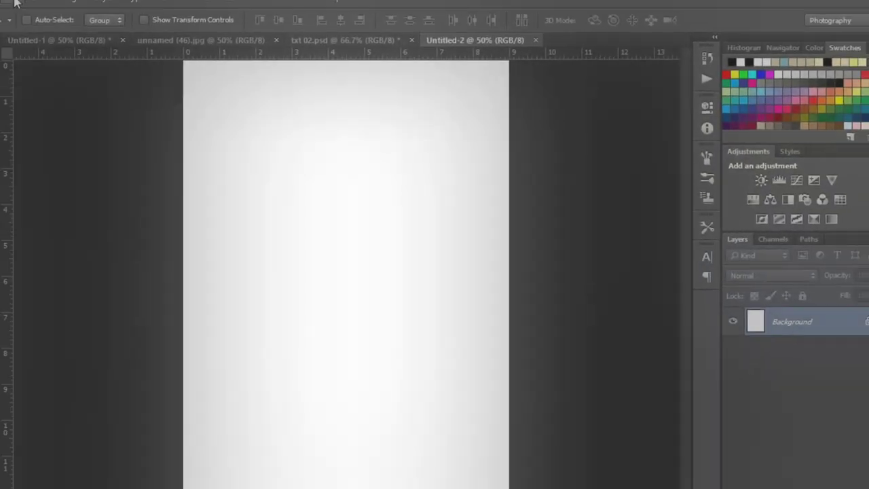
- Create a new white 9 × 12 inch, 100 ppi document and close Untitled-2
{"action": "left_click", "coordinate": [38, 12]}
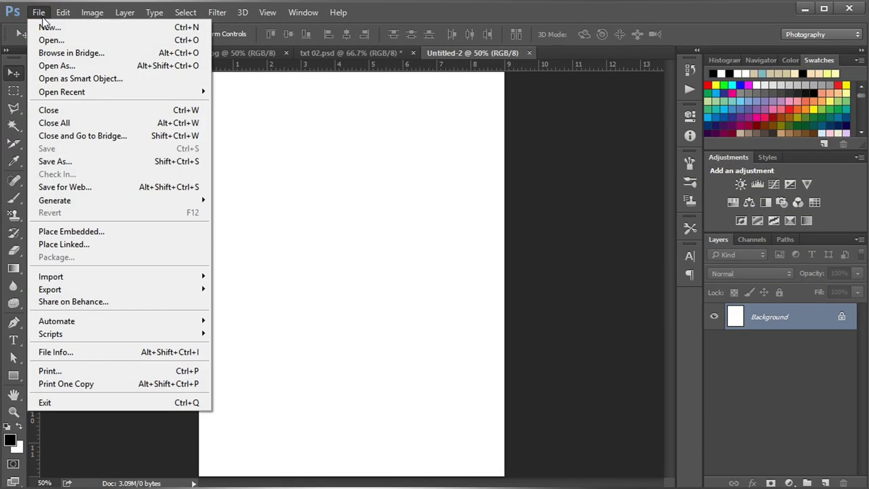
{"action": "left_click", "coordinate": [41, 26]}
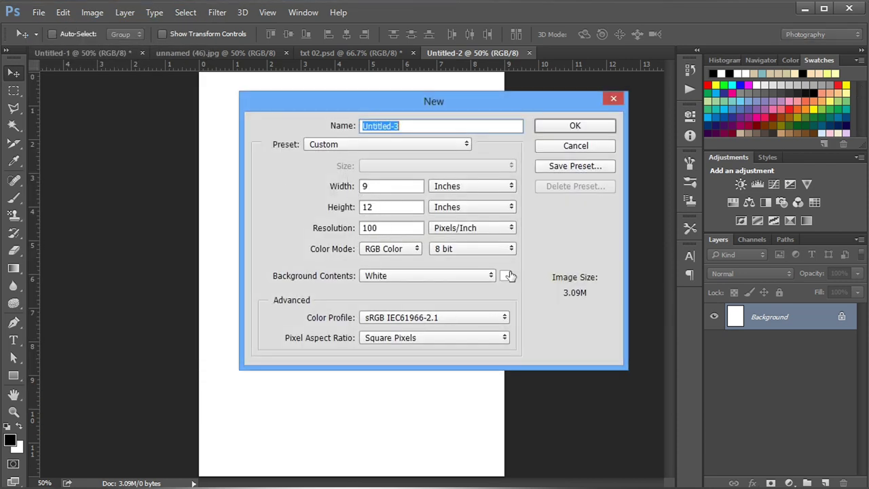
{"action": "left_click", "coordinate": [588, 125]}
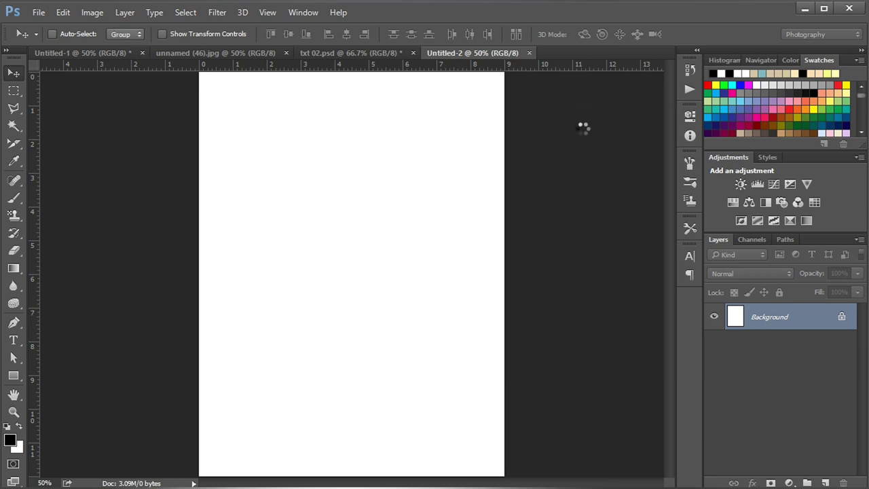
{"action": "left_click", "coordinate": [523, 53]}
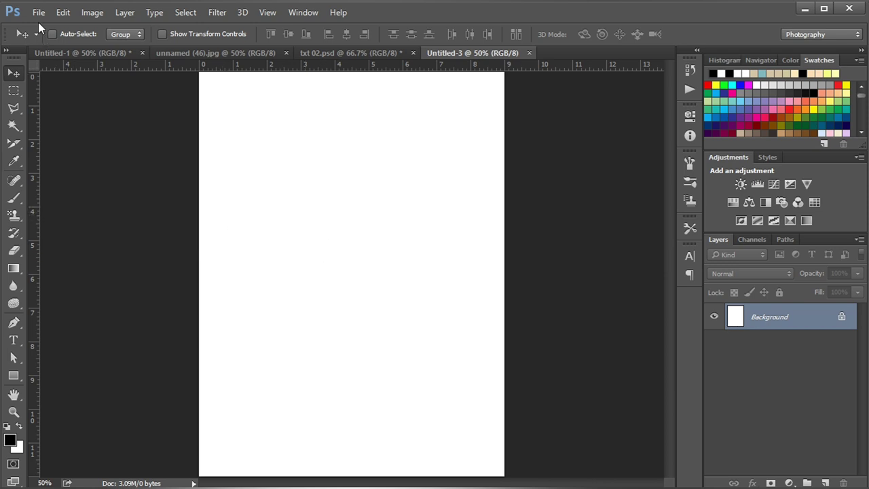
- Set grid preferences to a gridline every 2.25 inches, 1 subdivision, in lighter green
{"action": "left_click", "coordinate": [63, 12]}
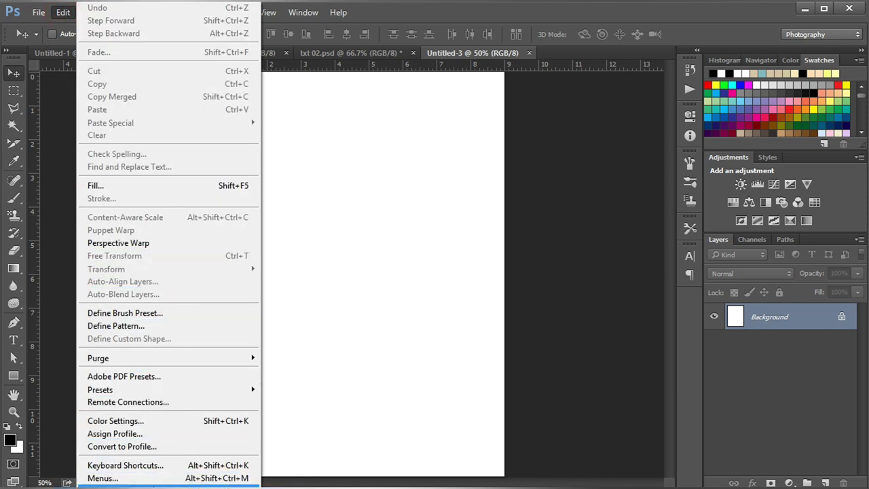
{"action": "mouse_move", "coordinate": [136, 485]}
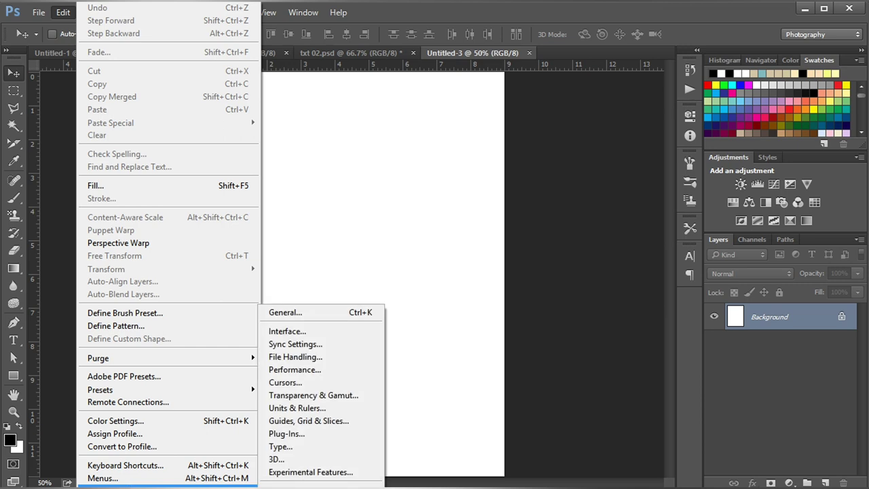
{"action": "left_click", "coordinate": [311, 422]}
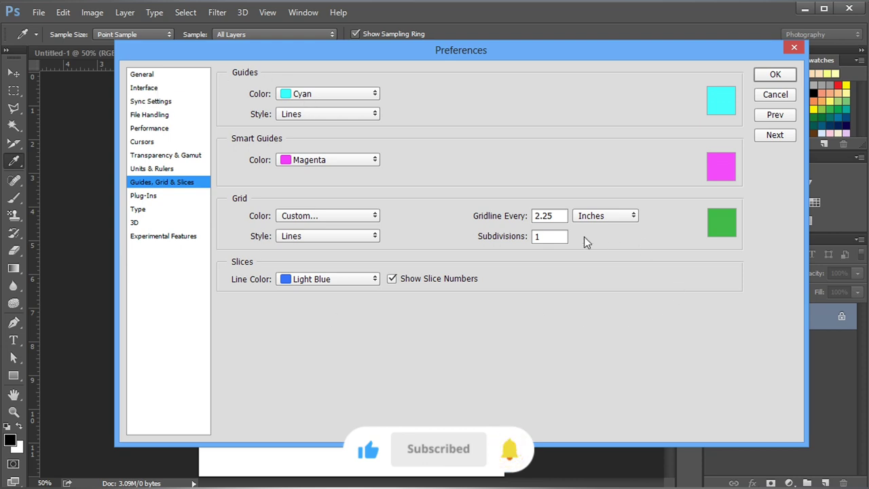
{"action": "double_click", "coordinate": [547, 216]}
{"action": "double_click", "coordinate": [552, 237]}
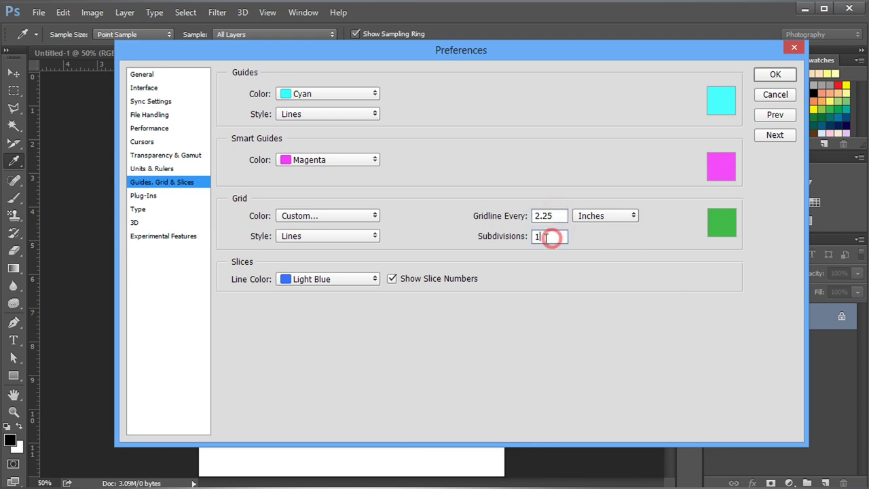
{"action": "left_click", "coordinate": [604, 217]}
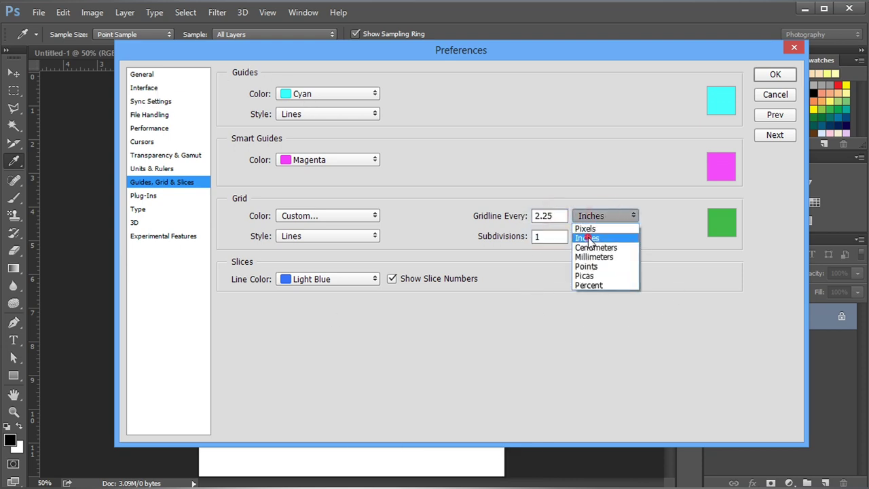
{"action": "left_click", "coordinate": [598, 235]}
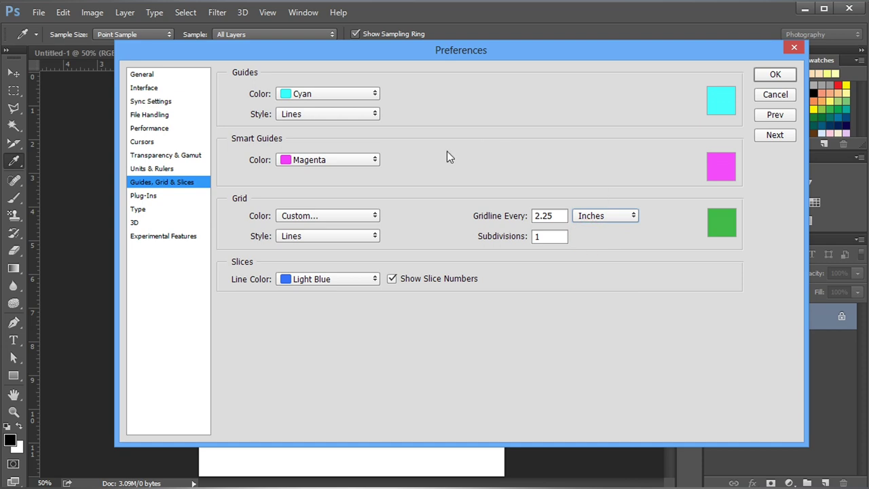
{"action": "left_click", "coordinate": [724, 217]}
{"action": "left_click", "coordinate": [552, 245]}
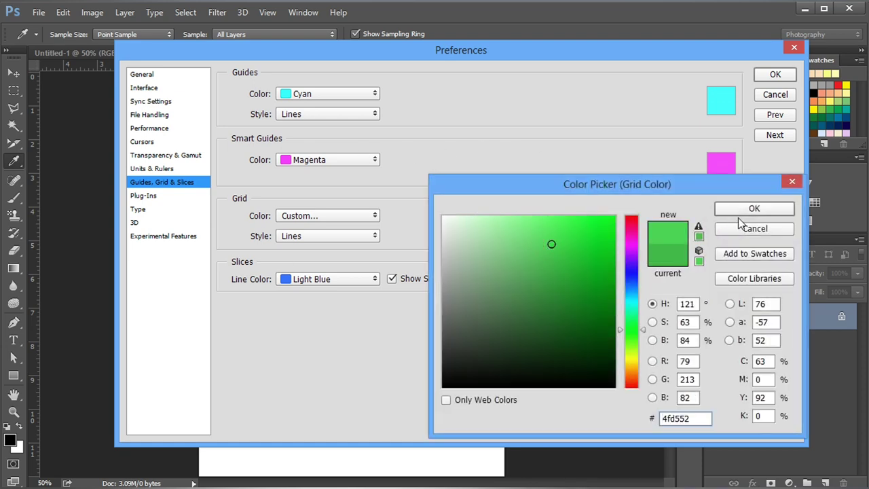
{"action": "left_click", "coordinate": [740, 210]}
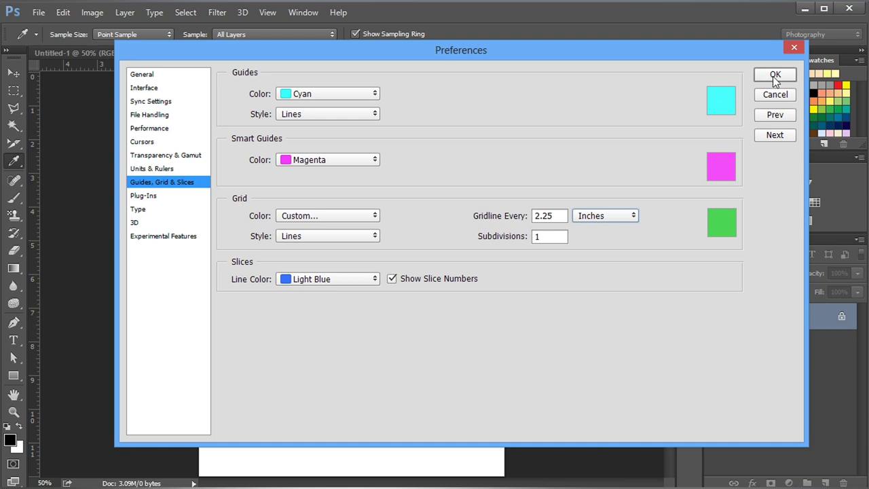
{"action": "left_click", "coordinate": [776, 76]}
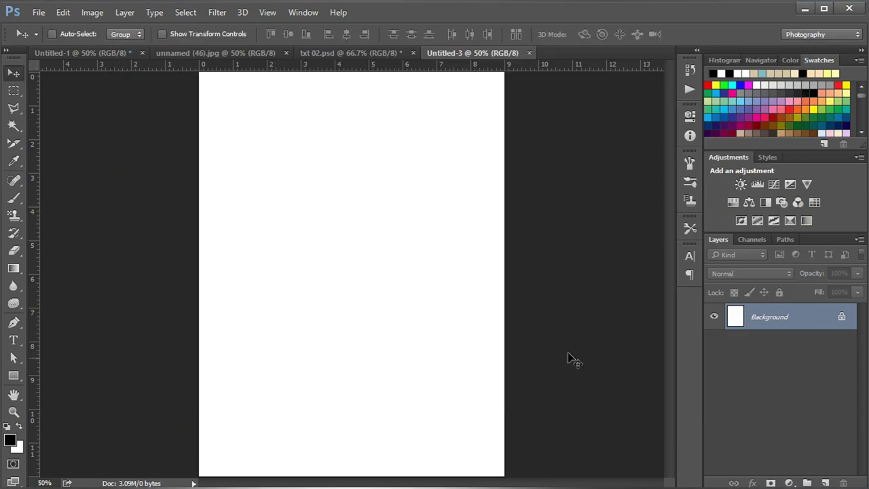
- Show the green grid over the blank Untitled-3 canvas
{"action": "left_click", "coordinate": [267, 12]}
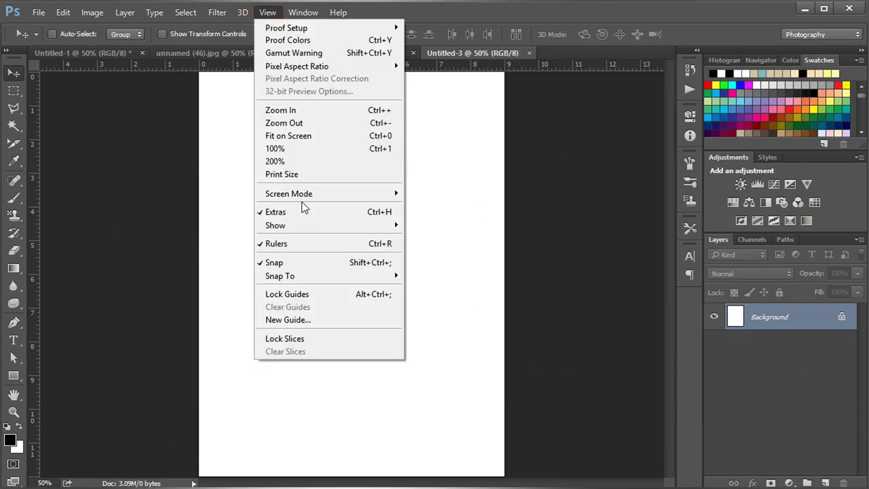
{"action": "mouse_move", "coordinate": [292, 225]}
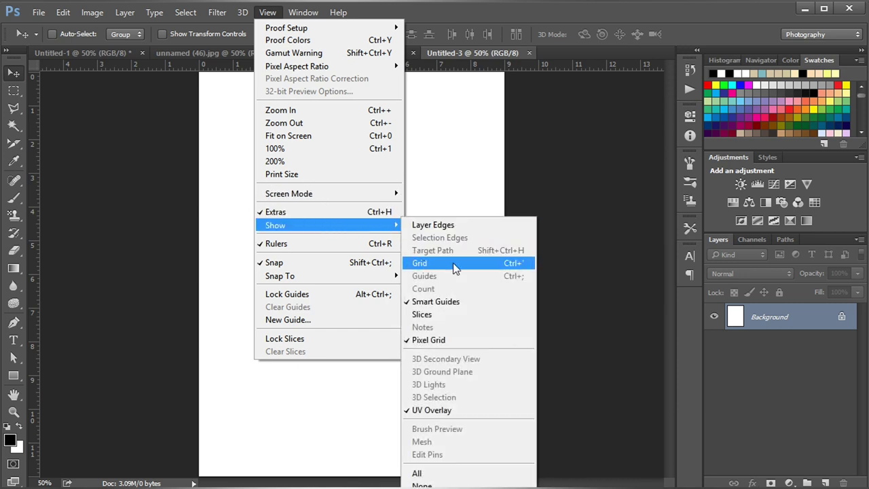
{"action": "left_click", "coordinate": [428, 264]}
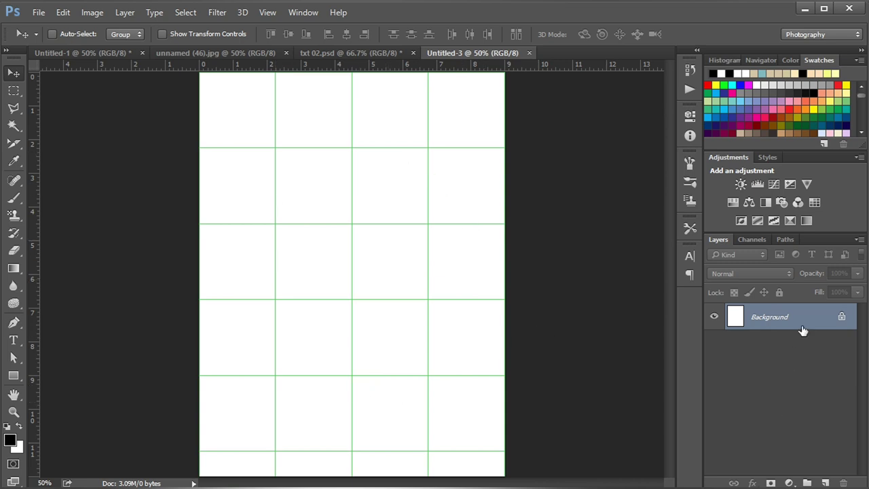
{"action": "left_click", "coordinate": [13, 90]}
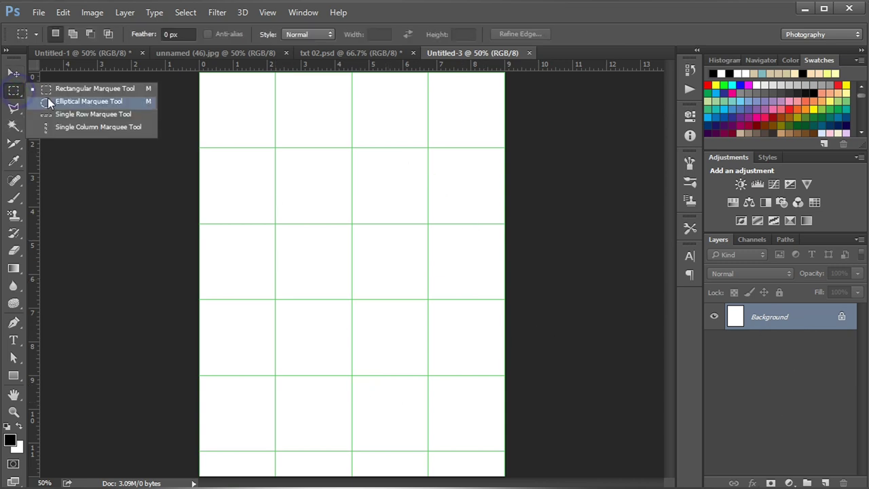
- Select single-pixel rows along all five horizontal grid lines with the Single Row Marquee
{"action": "left_click", "coordinate": [75, 114]}
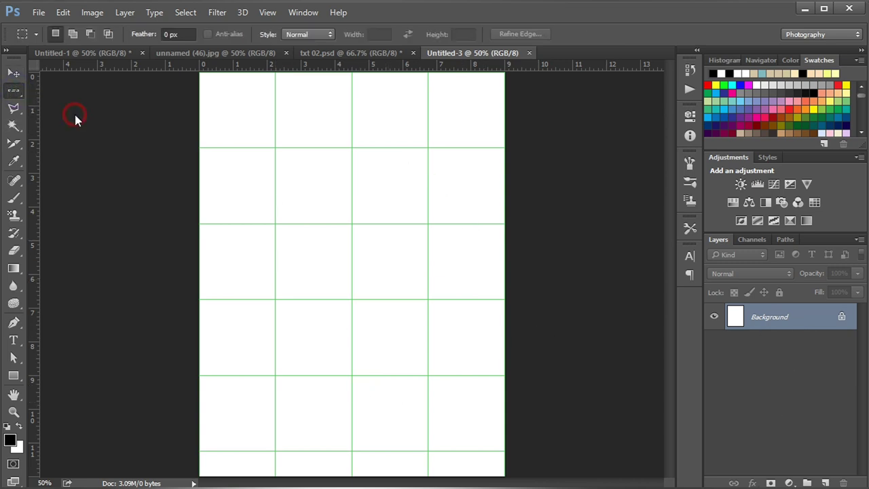
{"action": "left_click", "coordinate": [226, 147]}
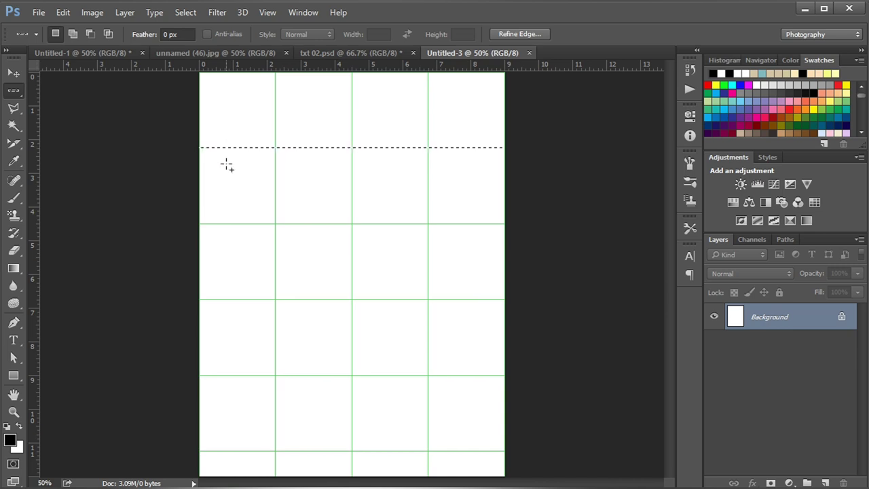
{"action": "key", "text": "shift"}
{"action": "left_click", "coordinate": [230, 224], "text": "shift"}
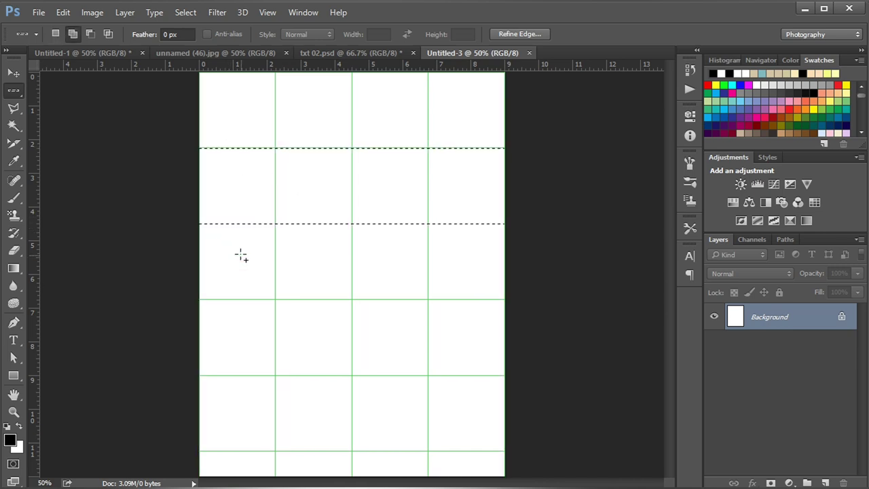
{"action": "left_click", "coordinate": [246, 300], "text": "shift"}
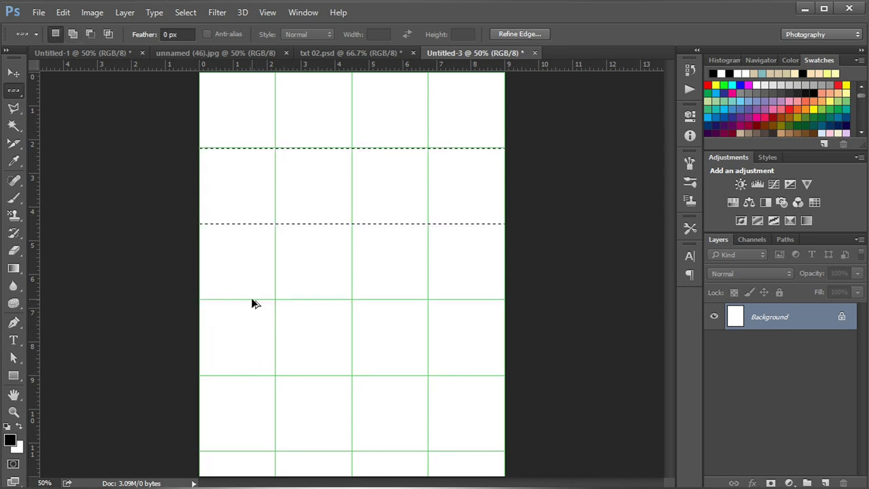
{"action": "left_click", "coordinate": [257, 224], "text": "shift"}
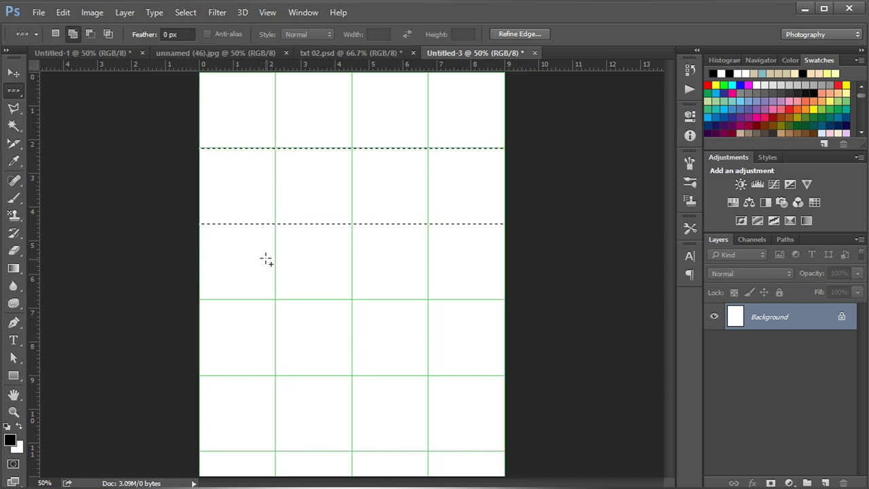
{"action": "left_click", "coordinate": [266, 299], "text": "shift"}
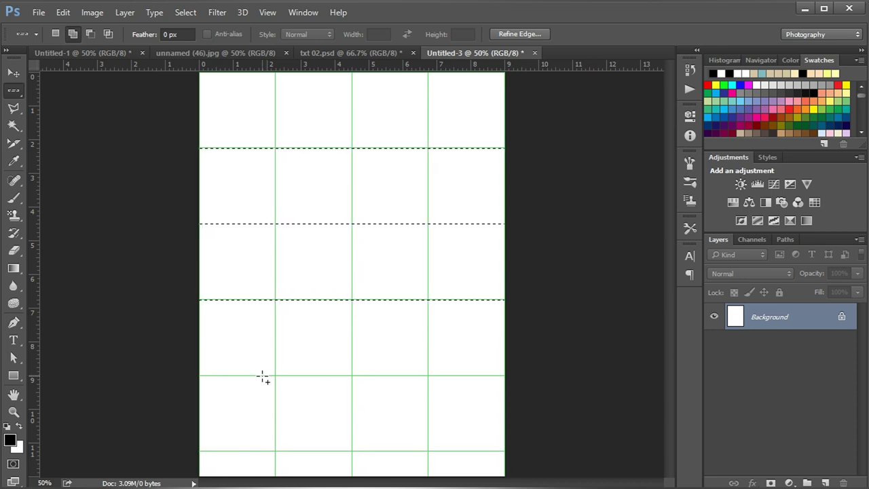
{"action": "left_click", "coordinate": [264, 375], "text": "shift"}
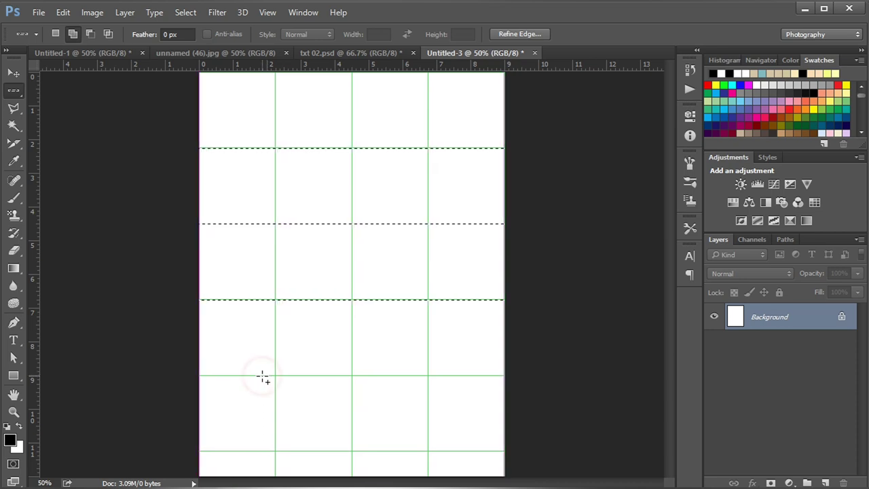
{"action": "left_click", "coordinate": [248, 451], "text": "shift"}
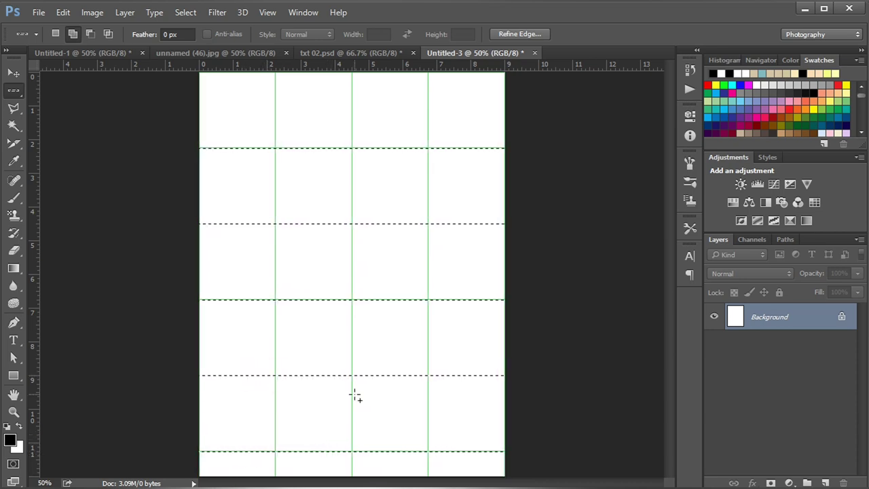
- Add single-pixel columns on the three vertical grid lines with the Single Column Marquee
{"action": "right_click", "coordinate": [13, 90]}
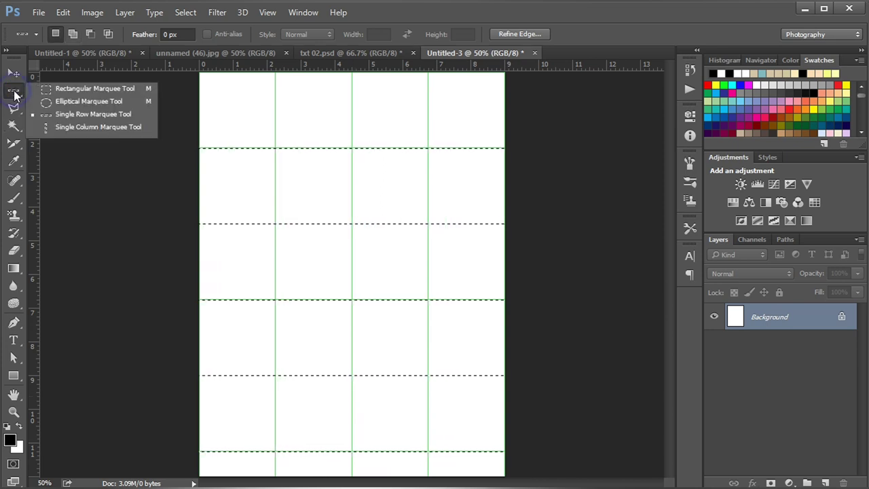
{"action": "left_click", "coordinate": [82, 131]}
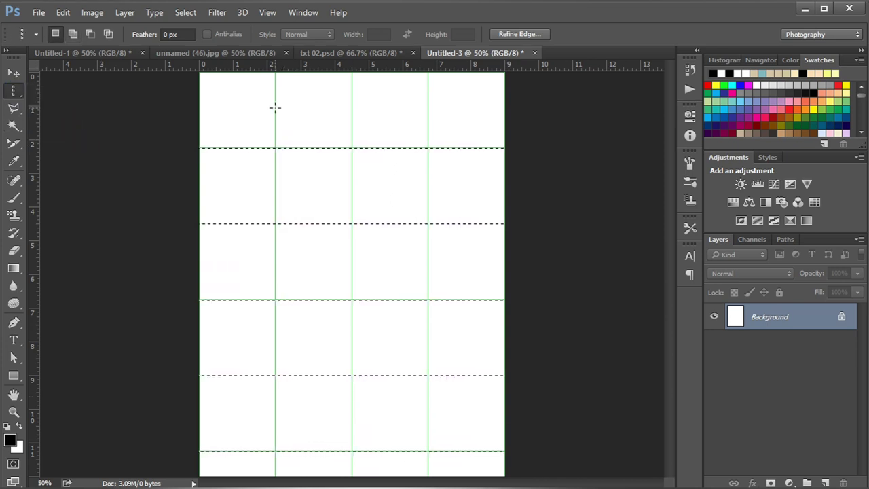
{"action": "left_click", "coordinate": [277, 110], "text": "shift"}
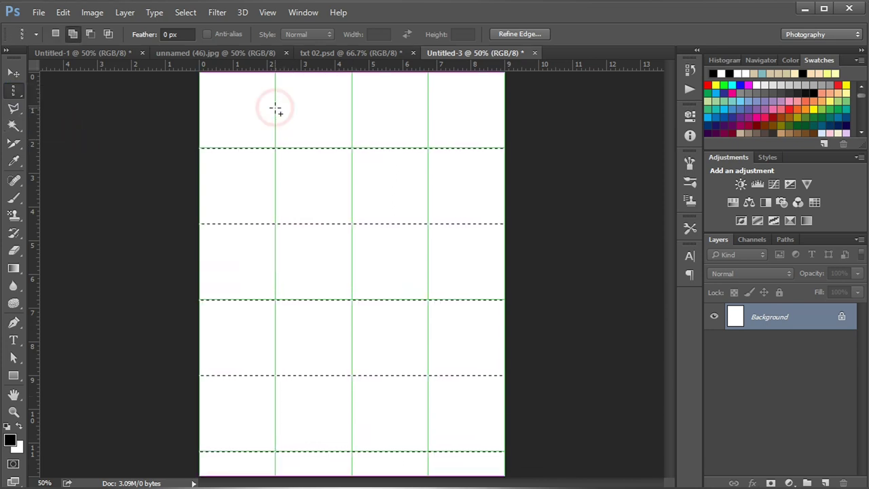
{"action": "left_click", "coordinate": [352, 117], "text": "shift"}
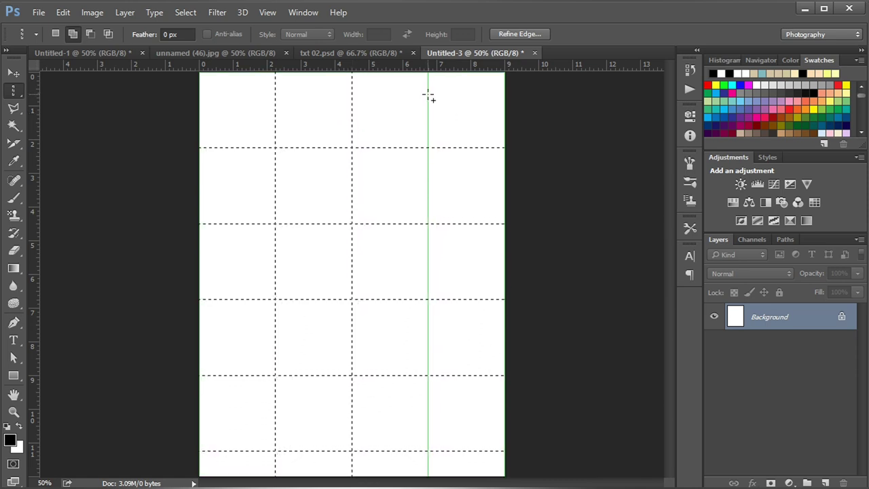
{"action": "left_click", "coordinate": [428, 96], "text": "shift"}
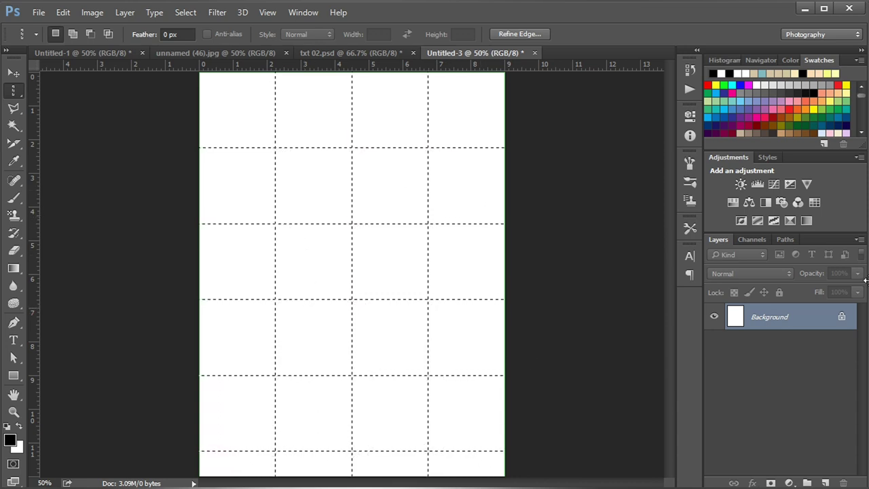
- On a new Layer 1, fill the grid-line selection with white, then deselect
{"action": "left_click", "coordinate": [828, 483]}
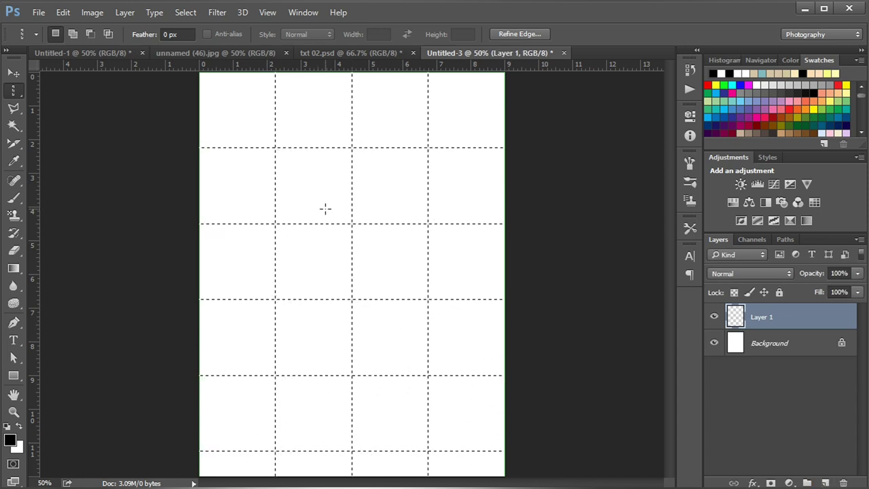
{"action": "right_click", "coordinate": [326, 208]}
{"action": "left_click", "coordinate": [348, 377]}
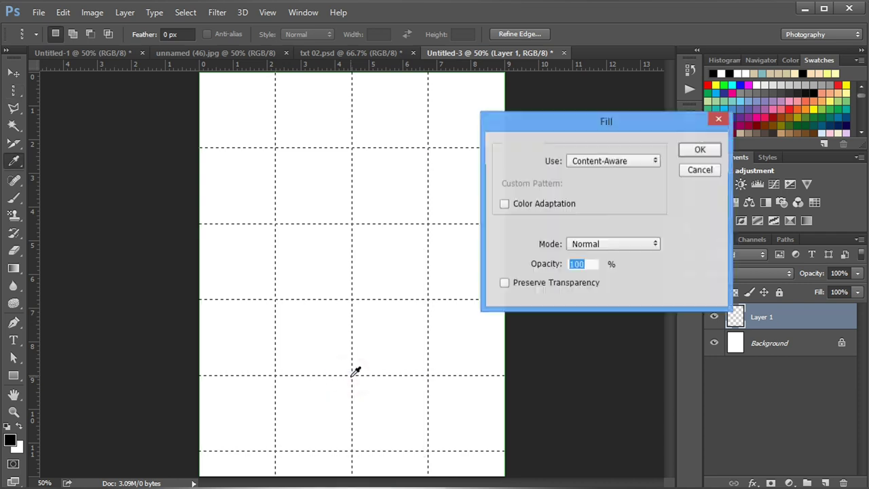
{"action": "left_click", "coordinate": [632, 161]}
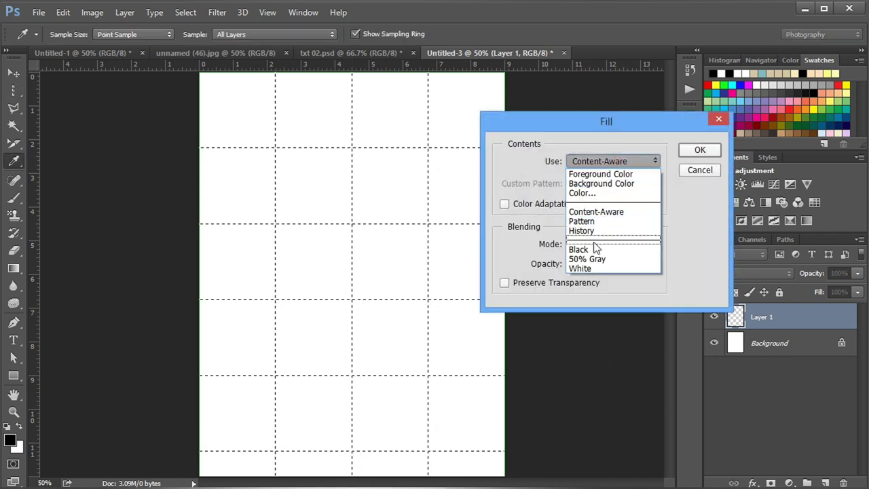
{"action": "left_click", "coordinate": [583, 270]}
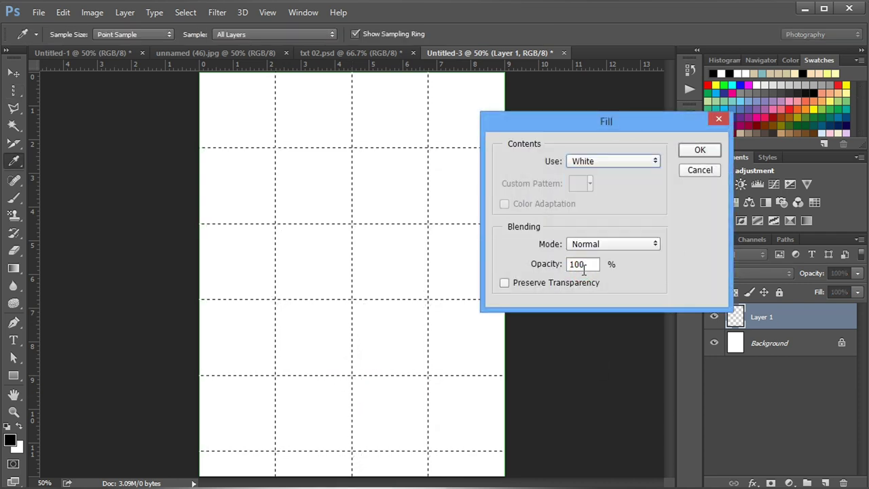
{"action": "left_click", "coordinate": [701, 151]}
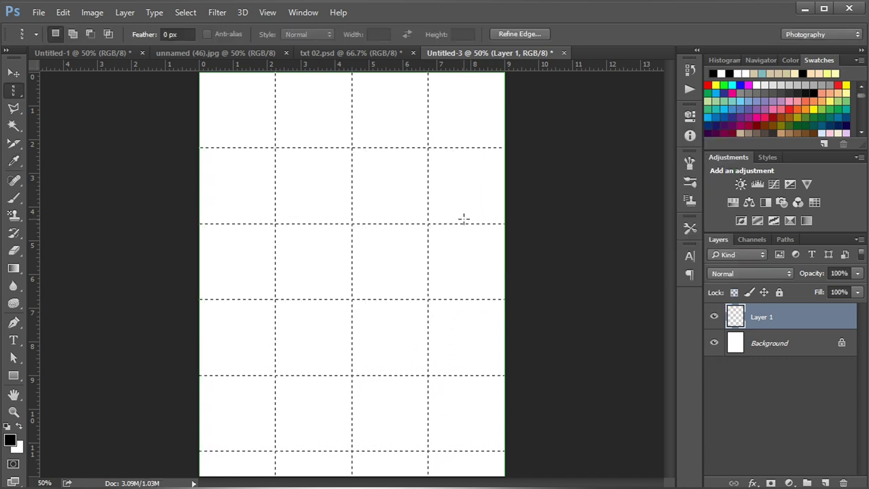
{"action": "right_click", "coordinate": [329, 147]}
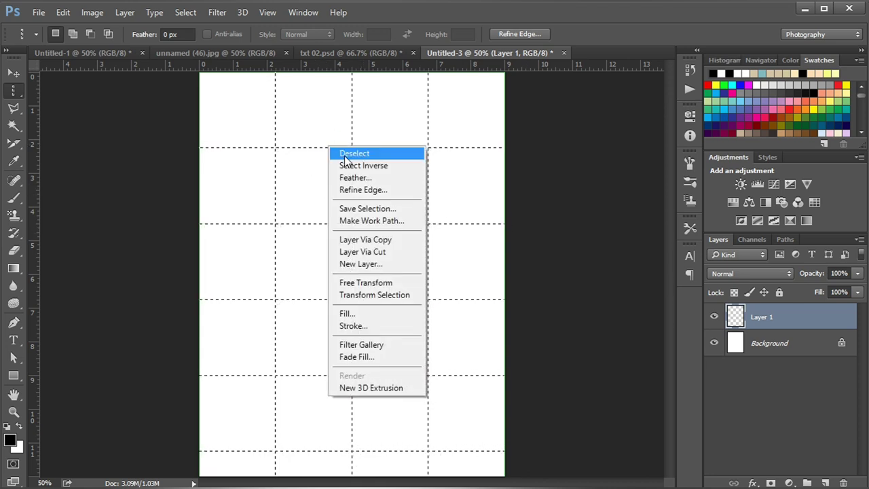
{"action": "left_click", "coordinate": [346, 154]}
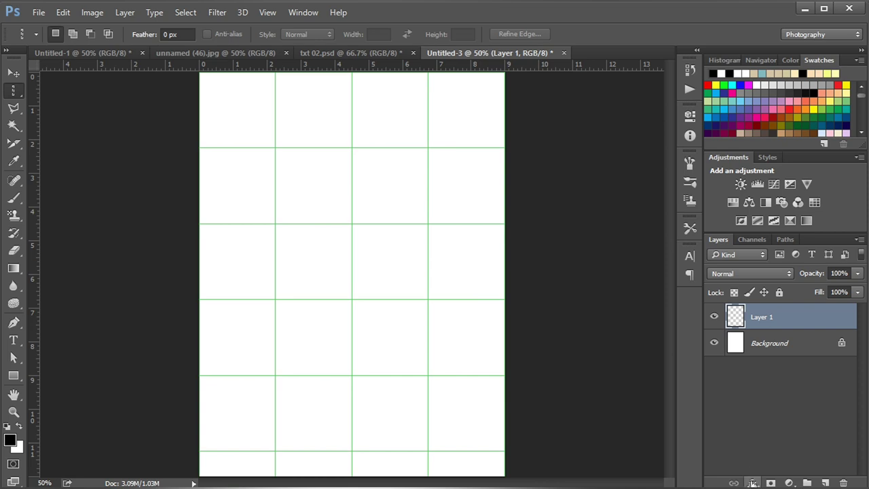
- Give Layer 1 a 2 px white Stroke effect and hide the grid overlay
{"action": "left_click", "coordinate": [753, 483]}
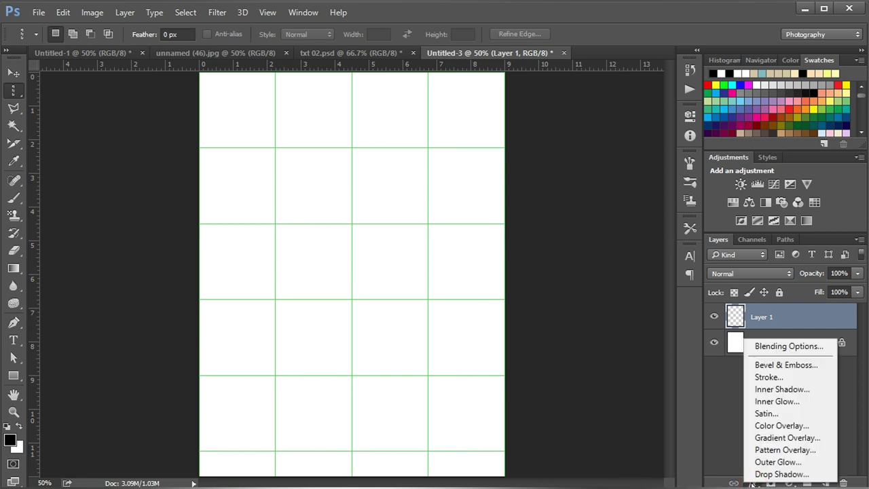
{"action": "left_click", "coordinate": [768, 379]}
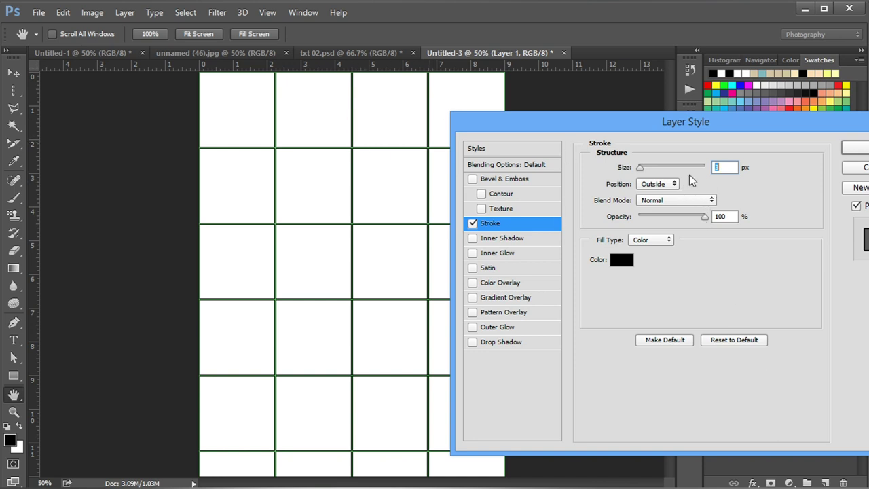
{"action": "type", "text": "2"}
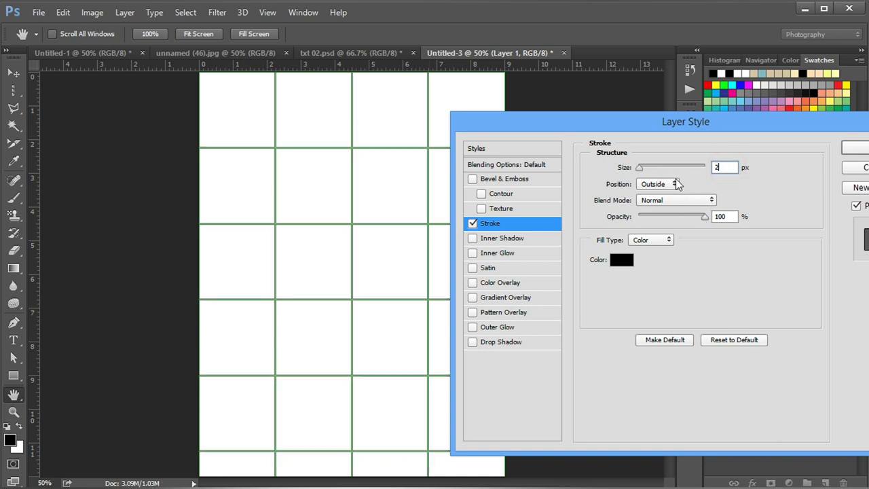
{"action": "left_click", "coordinate": [617, 262]}
{"action": "left_click", "coordinate": [394, 171]}
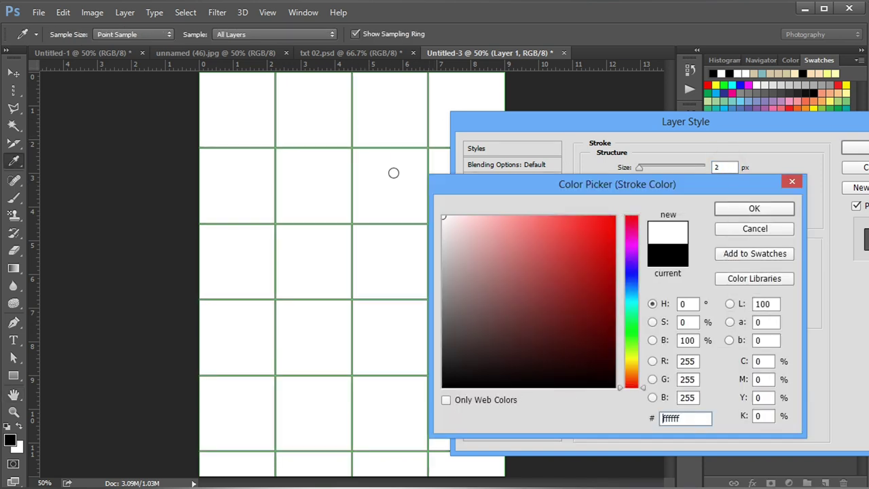
{"action": "left_click", "coordinate": [773, 212]}
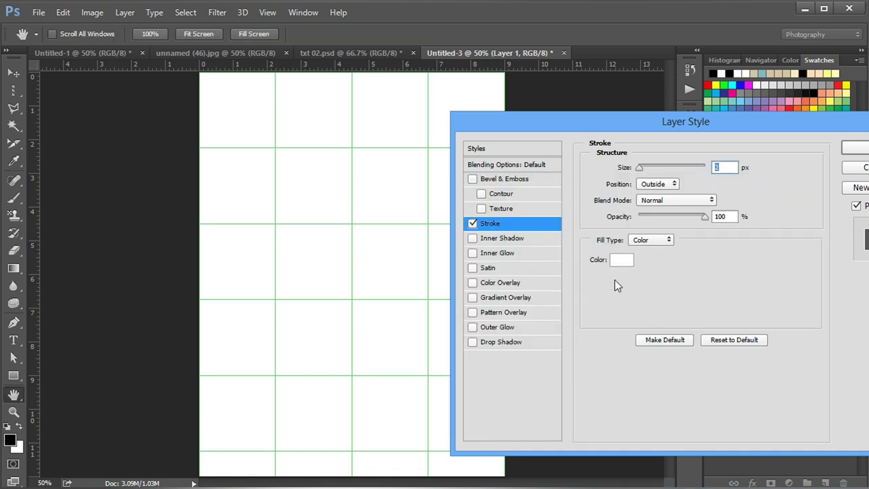
{"action": "left_click", "coordinate": [855, 153]}
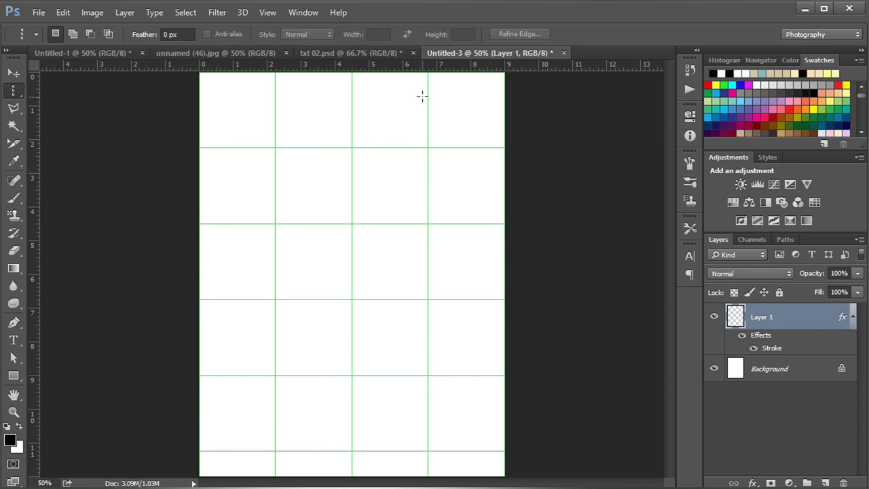
{"action": "left_click", "coordinate": [266, 12]}
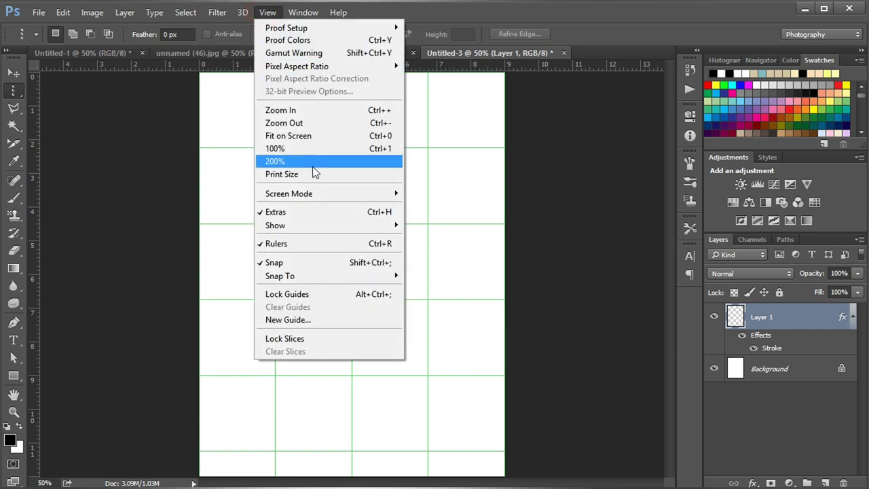
{"action": "mouse_move", "coordinate": [275, 225]}
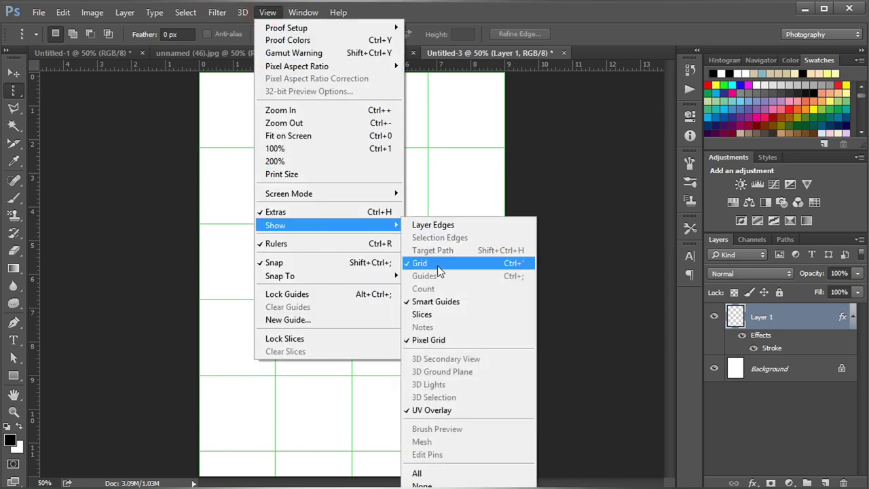
{"action": "left_click", "coordinate": [437, 265]}
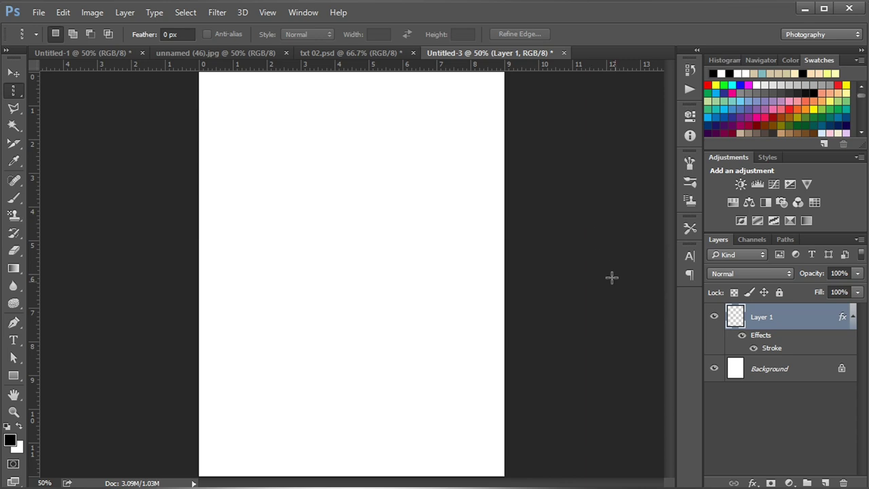
- Copy the whole bride photo and paste it into Untitled-3 above the Background layer
{"action": "left_click", "coordinate": [205, 53]}
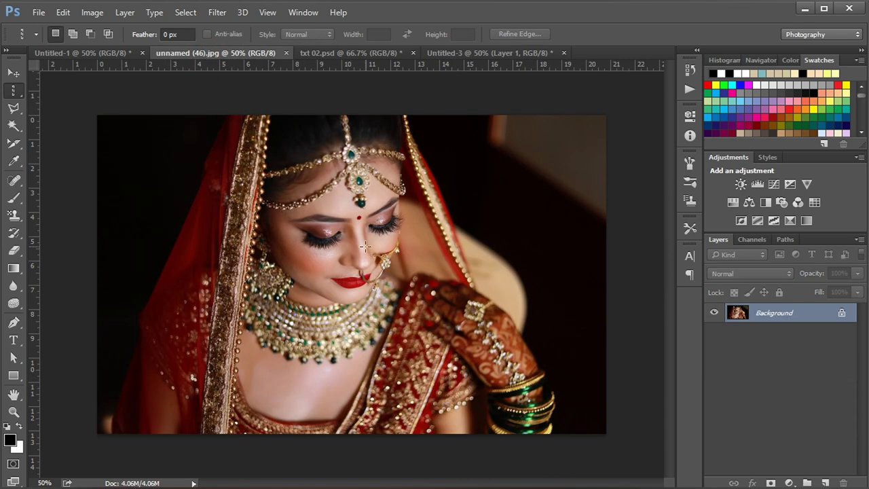
{"action": "key", "text": "ctrl+a"}
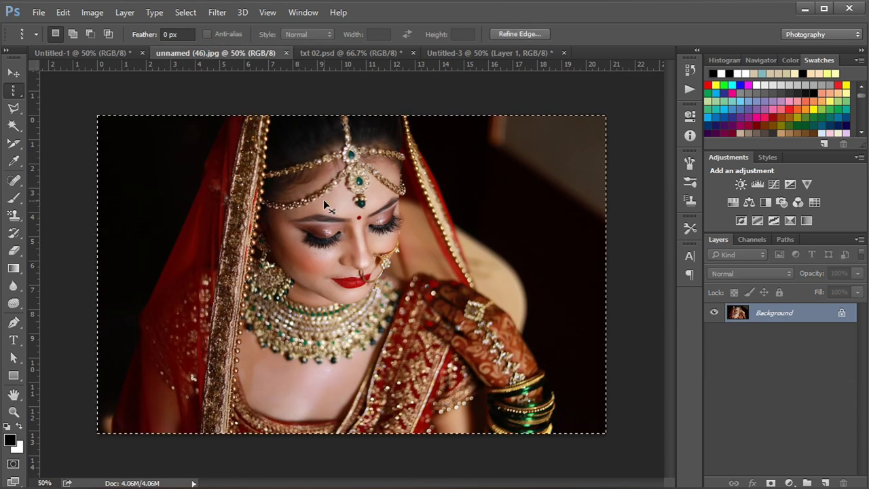
{"action": "left_click", "coordinate": [452, 53]}
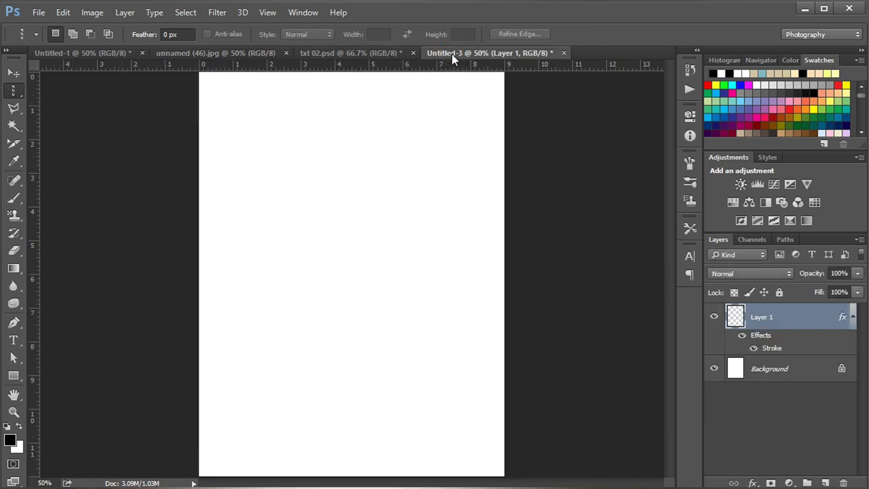
{"action": "left_click", "coordinate": [771, 371]}
{"action": "key", "text": "ctrl+v"}
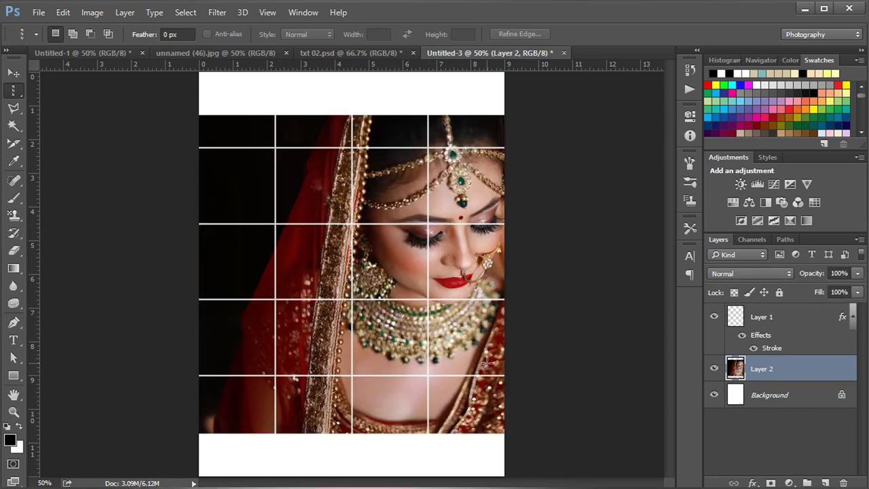
- Position and scale the photo to about 128% to fill the page, then add a layer mask
{"action": "left_click", "coordinate": [13, 73]}
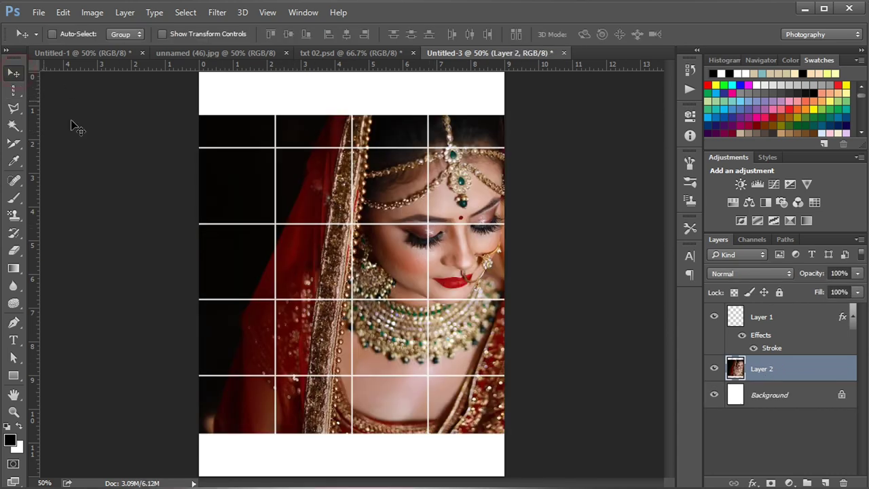
{"action": "left_click_drag", "start_coordinate": [407, 188], "coordinate": [333, 190]}
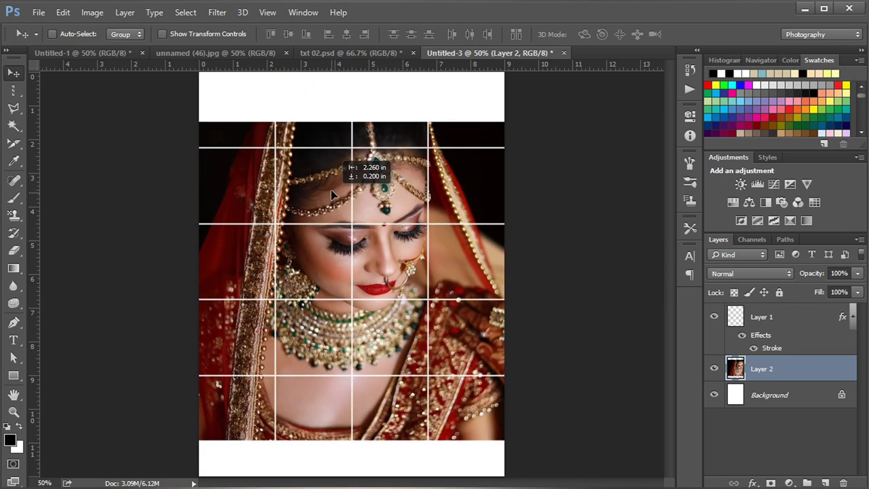
{"action": "left_click_drag", "start_coordinate": [332, 189], "coordinate": [330, 190]}
{"action": "key", "text": "ctrl+t"}
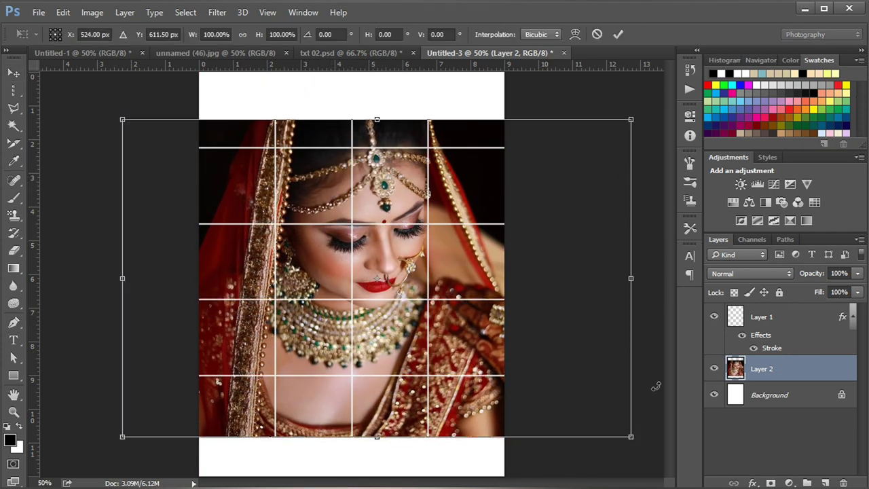
{"action": "left_click_drag", "start_coordinate": [631, 438], "coordinate": [703, 479]}
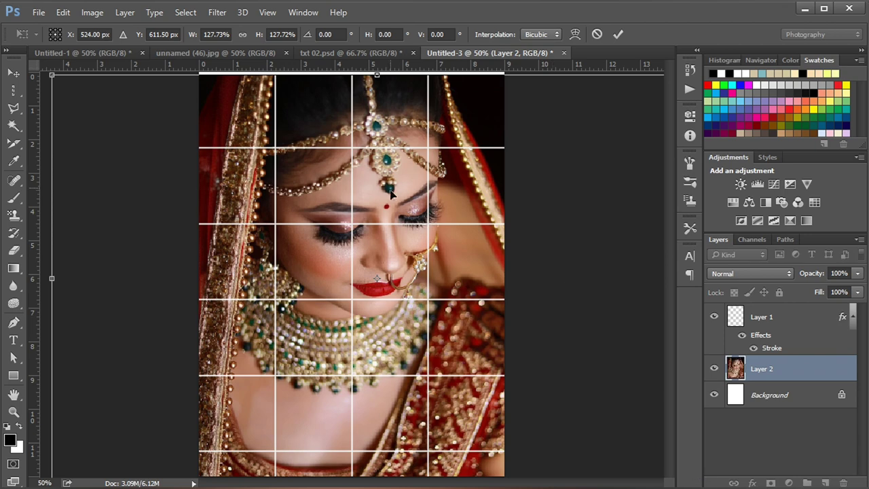
{"action": "mouse_move", "coordinate": [394, 199]}
{"action": "left_mouse_down"}
{"action": "mouse_move", "coordinate": [366, 193]}
{"action": "mouse_move", "coordinate": [370, 180]}
{"action": "left_mouse_up"}
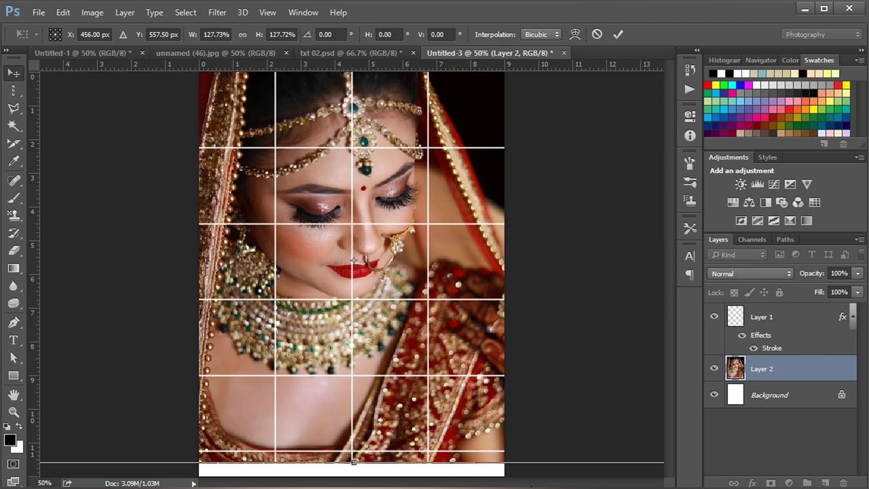
{"action": "key", "text": "Return"}
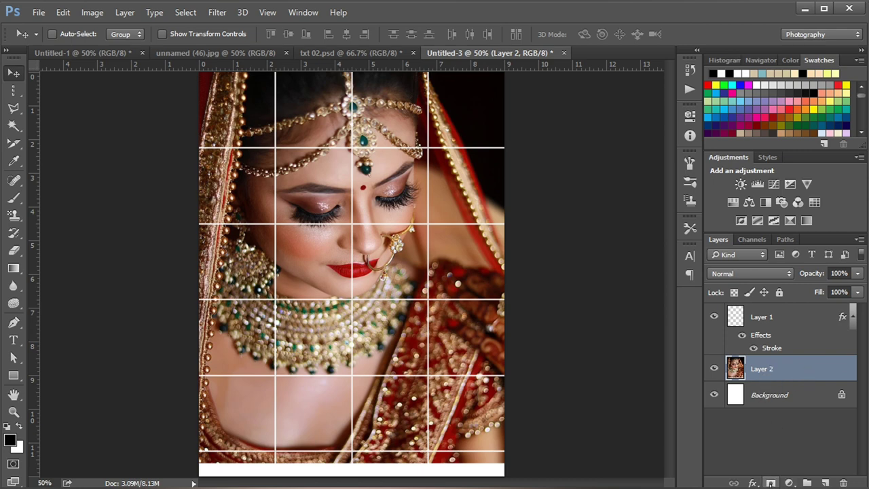
{"action": "left_click", "coordinate": [771, 483]}
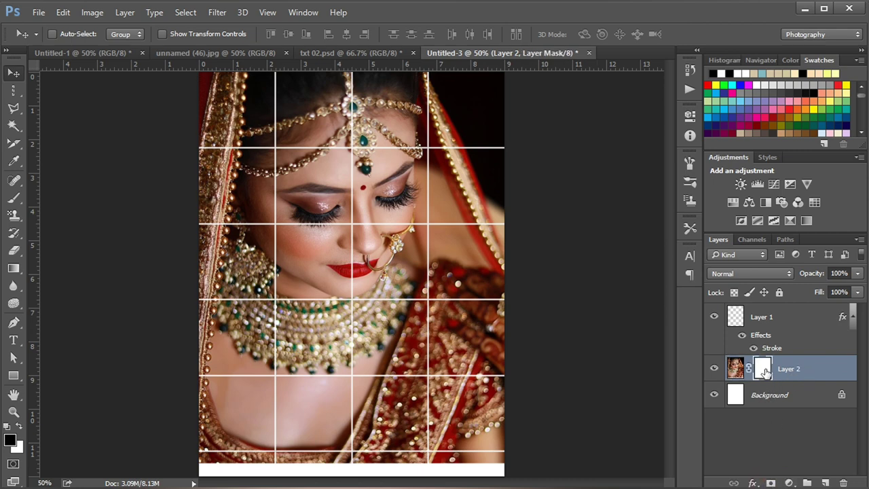
- Drag a gradient upward on Layer 2's mask so the photo's lower part fades to white
{"action": "left_click", "coordinate": [14, 269]}
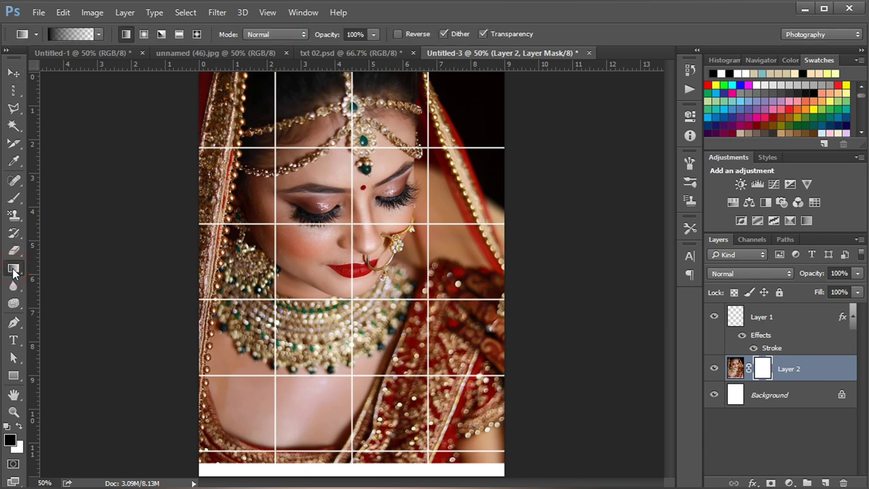
{"action": "left_click", "coordinate": [99, 34]}
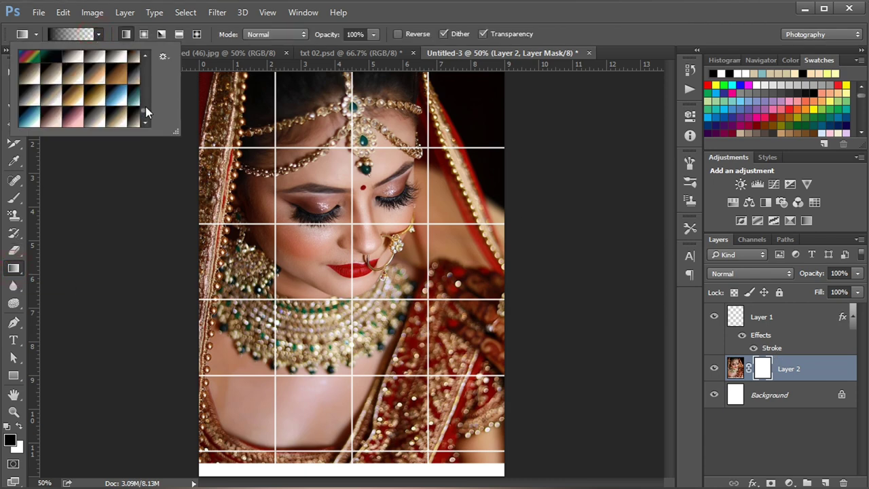
{"action": "left_click_drag", "start_coordinate": [146, 109], "coordinate": [145, 58]}
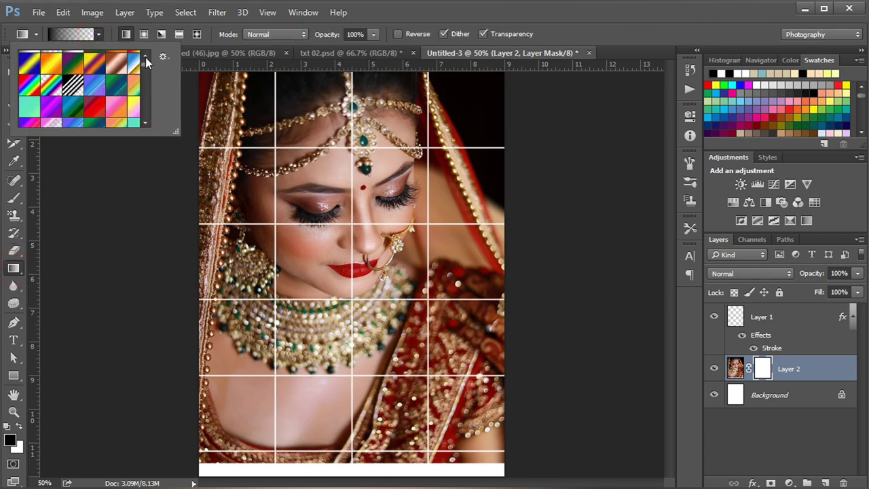
{"action": "left_click", "coordinate": [146, 57]}
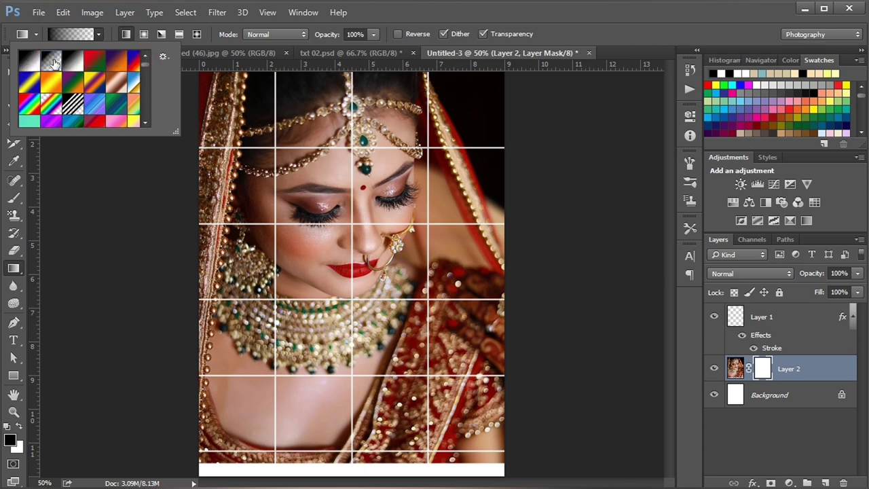
{"action": "left_click", "coordinate": [351, 374]}
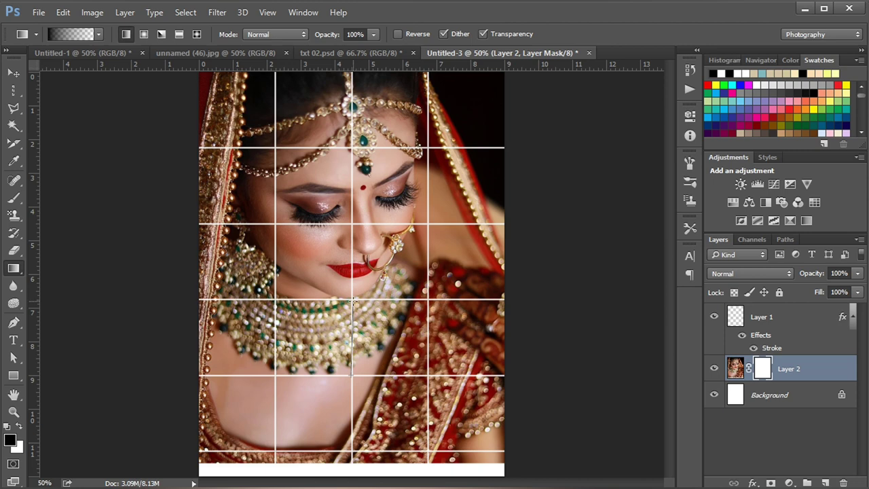
{"action": "left_click_drag", "start_coordinate": [351, 378], "coordinate": [352, 298]}
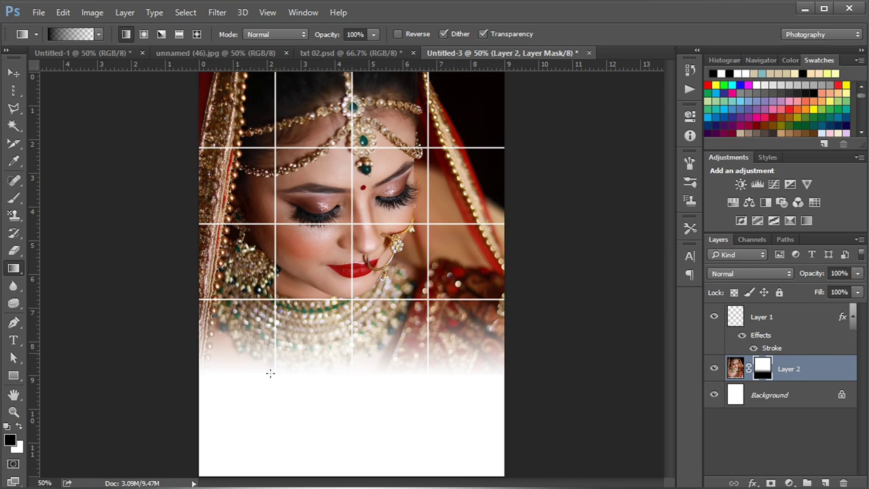
- Duplicate Layer 2 as Layer 2 copy and desaturate the copy to black and white
{"action": "right_click", "coordinate": [807, 368]}
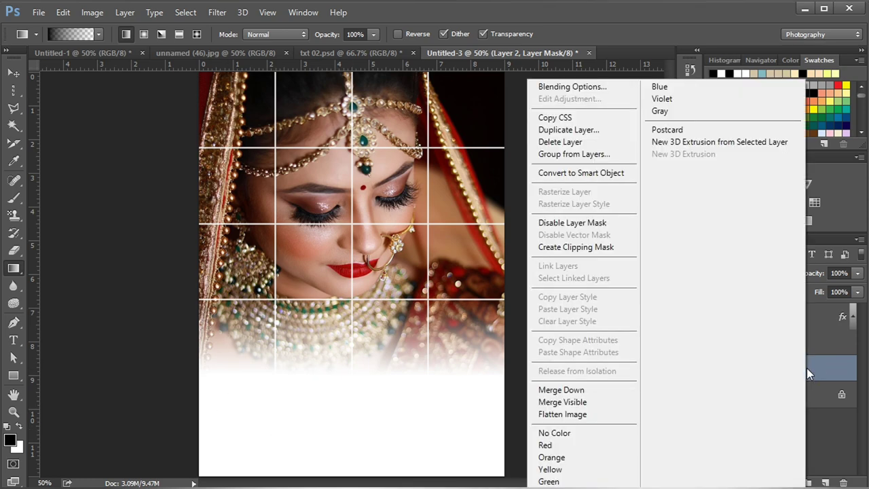
{"action": "left_click", "coordinate": [575, 130]}
{"action": "left_click", "coordinate": [576, 151]}
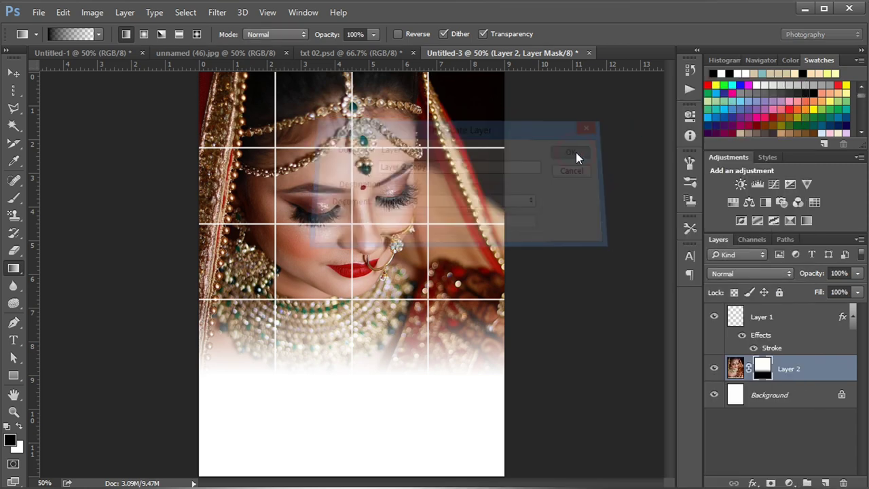
{"action": "left_click", "coordinate": [91, 11]}
{"action": "mouse_move", "coordinate": [110, 46]}
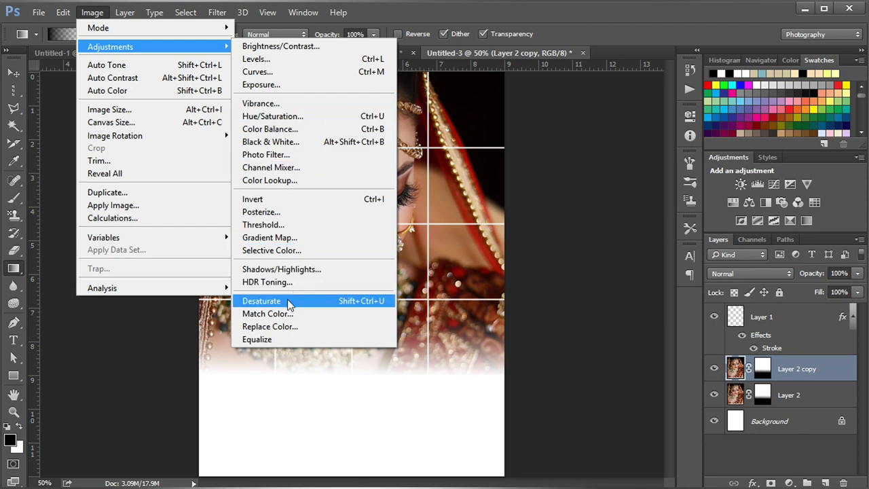
{"action": "left_click", "coordinate": [338, 306]}
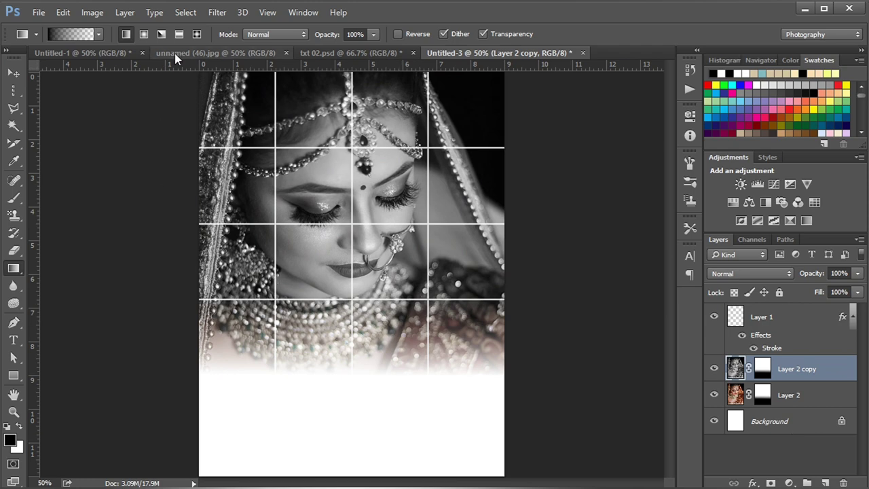
{"action": "left_click", "coordinate": [218, 12]}
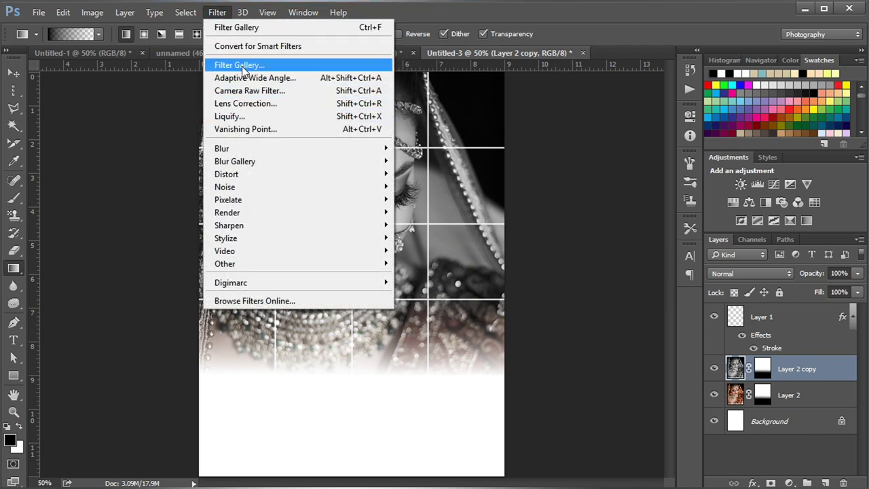
- Apply Diffuse Glow to Layer 2 copy with Graininess 3, Glow Amount 5 and Clear Amount 15
{"action": "left_click", "coordinate": [236, 66]}
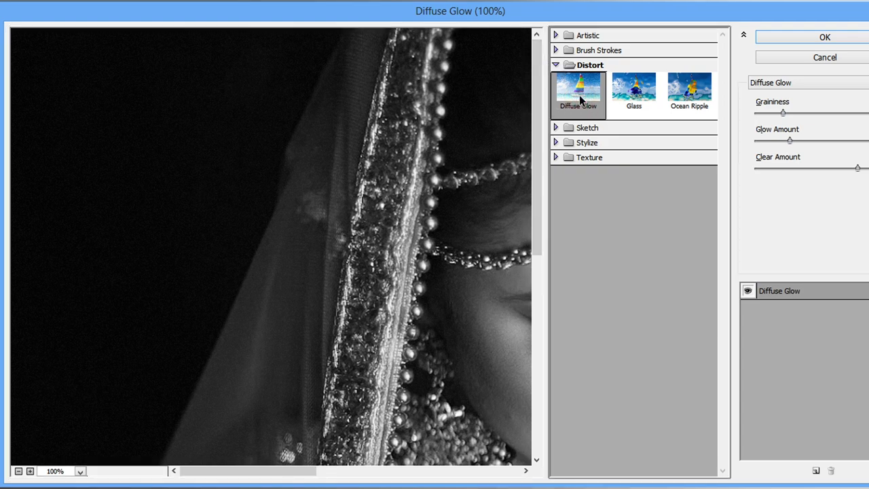
{"action": "left_click", "coordinate": [19, 471]}
{"action": "left_click", "coordinate": [18, 472]}
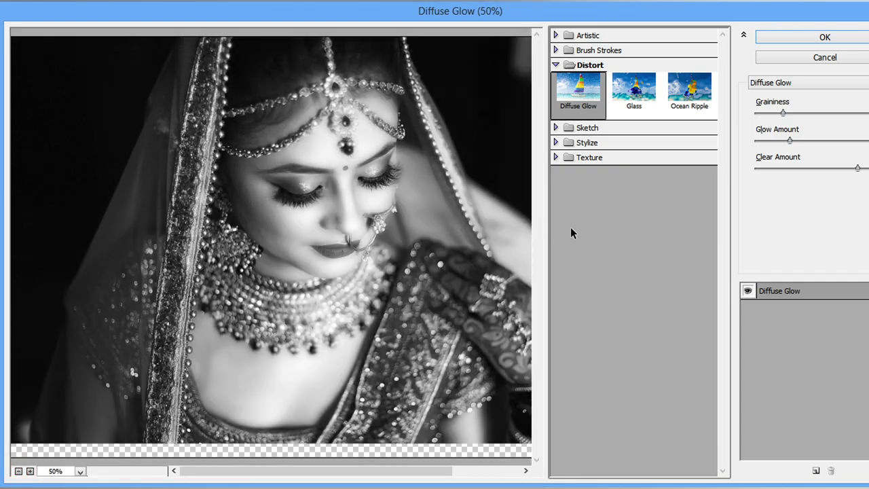
{"action": "left_click", "coordinate": [19, 472]}
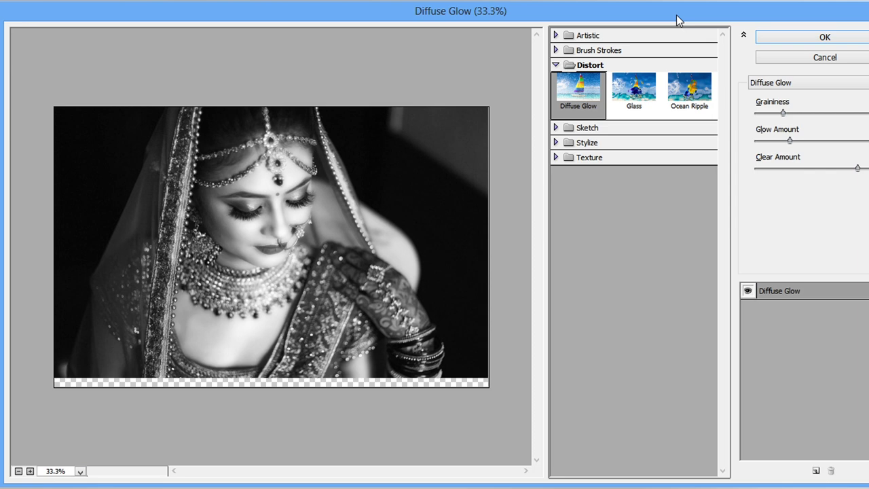
{"action": "left_click_drag", "start_coordinate": [677, 20], "coordinate": [623, 21]}
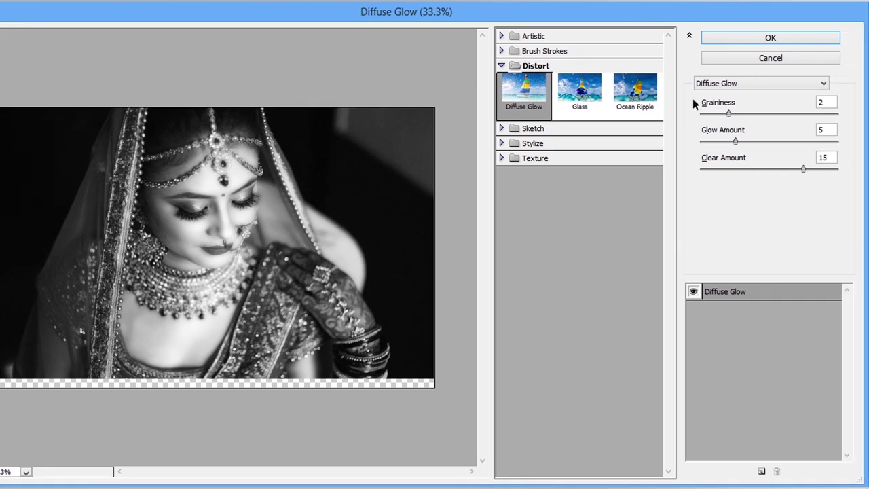
{"action": "double_click", "coordinate": [825, 102]}
{"action": "left_click", "coordinate": [746, 114]}
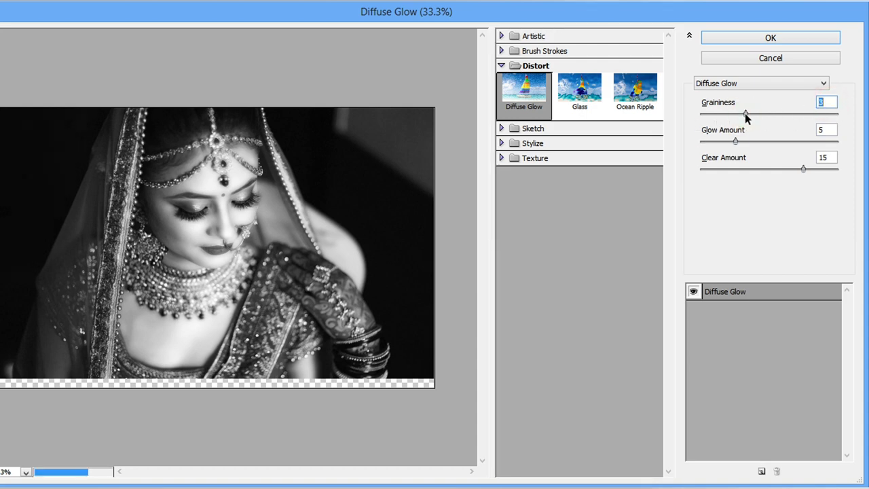
{"action": "double_click", "coordinate": [830, 128]}
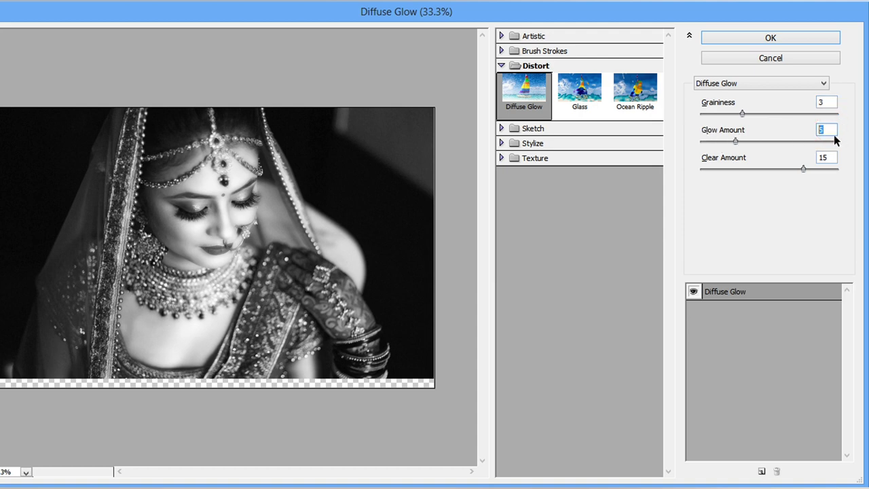
{"action": "double_click", "coordinate": [831, 157]}
{"action": "left_click", "coordinate": [751, 37]}
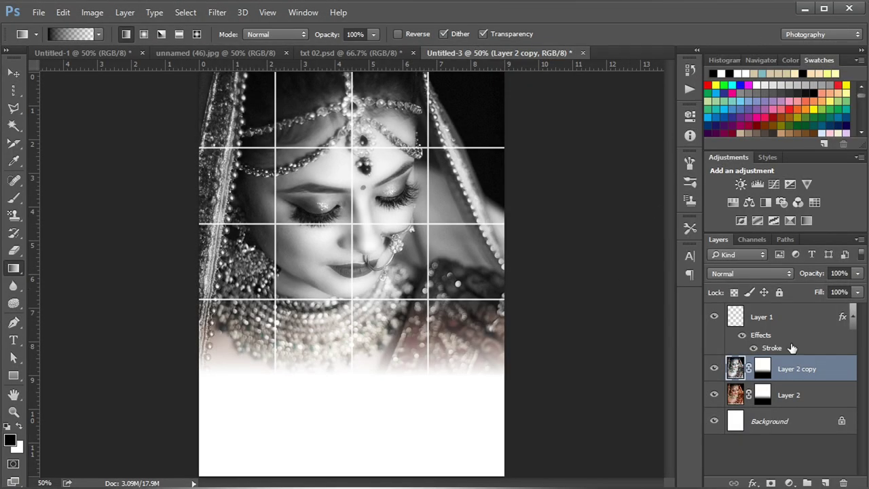
- Set Layer 2 copy's blend mode to Soft Light and its opacity to 75%
{"action": "left_click", "coordinate": [780, 271]}
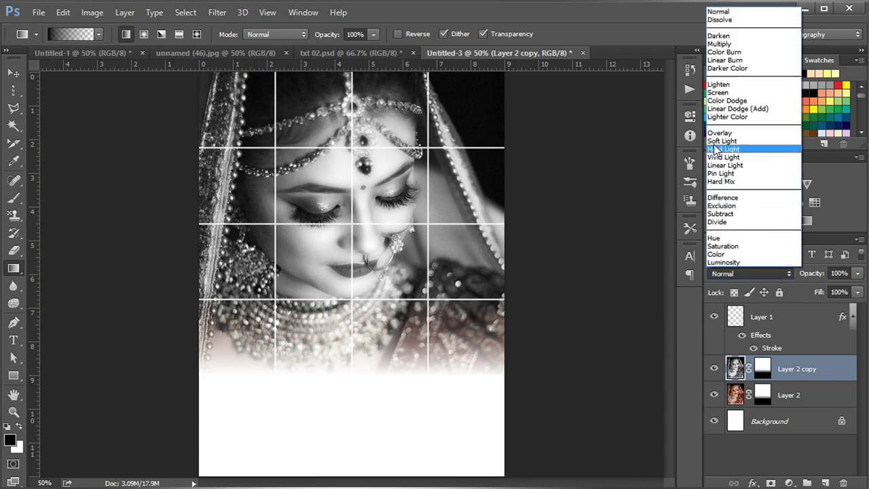
{"action": "left_click", "coordinate": [714, 142]}
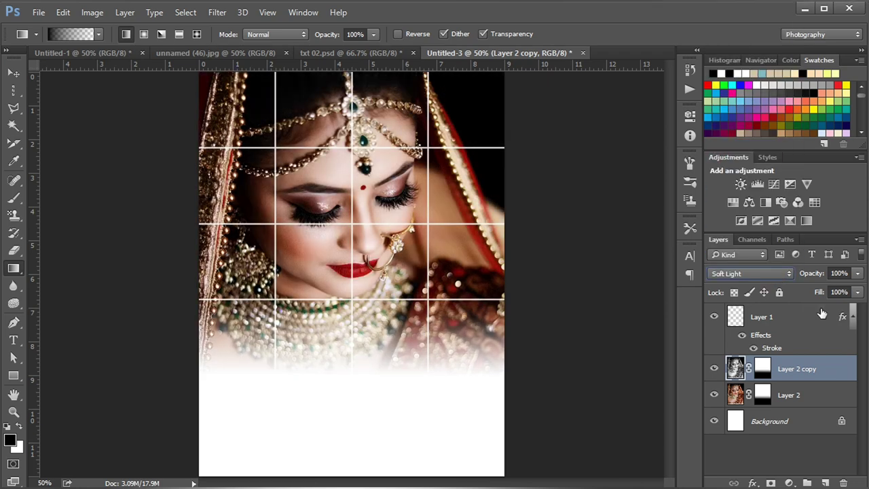
{"action": "left_click", "coordinate": [838, 274]}
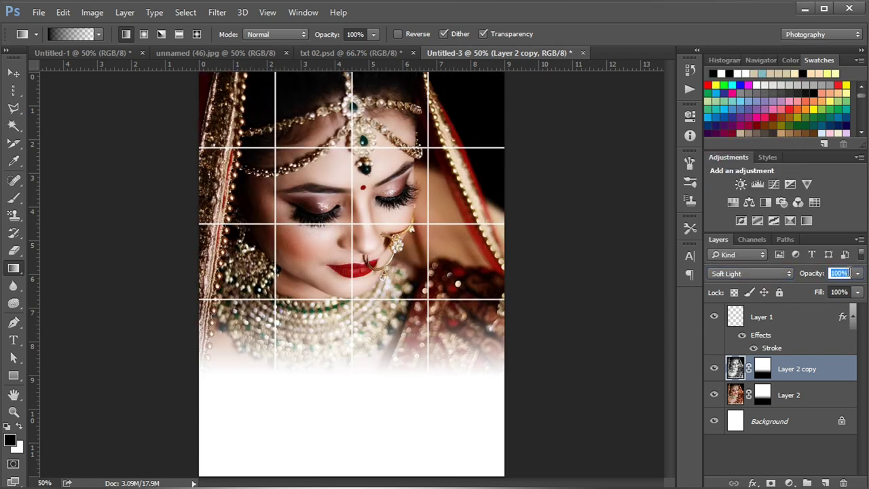
{"action": "type", "text": "75"}
{"action": "key", "text": "Return"}
{"action": "left_click", "coordinate": [789, 483]}
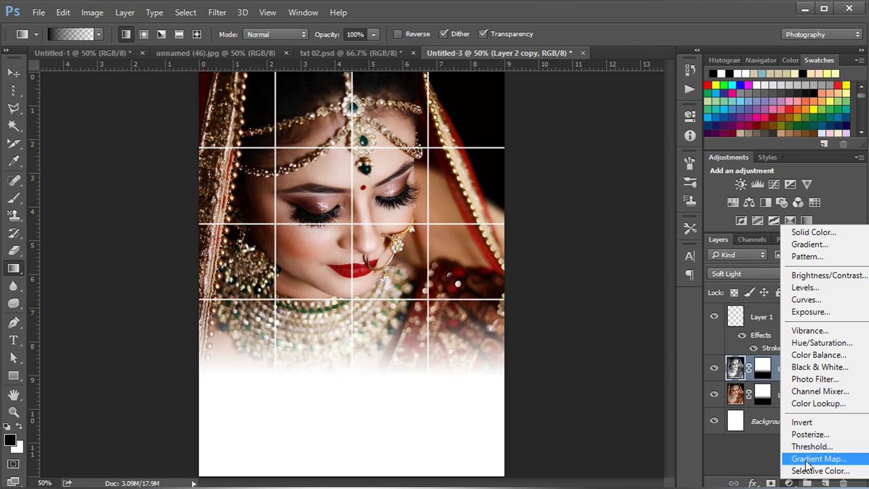
- Add a Gradient Map adjustment layer using the Photographic Toning preset Gold-Selenium 2
{"action": "left_click", "coordinate": [813, 459]}
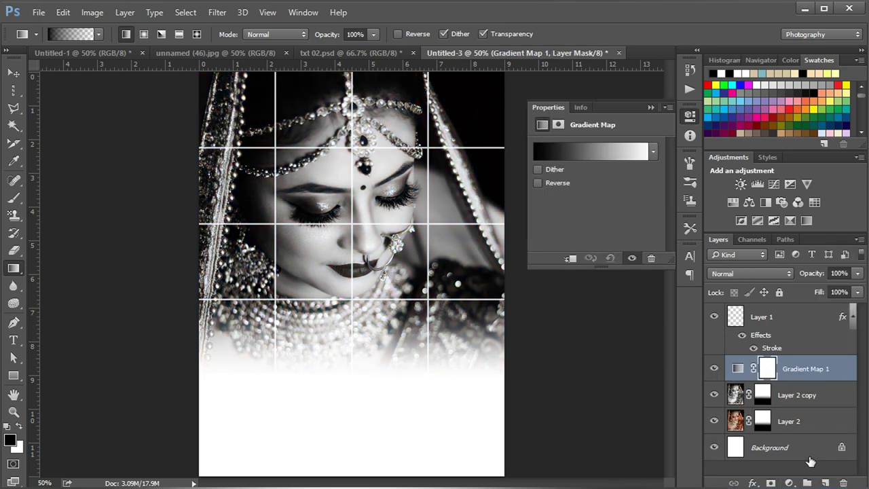
{"action": "left_click", "coordinate": [656, 153]}
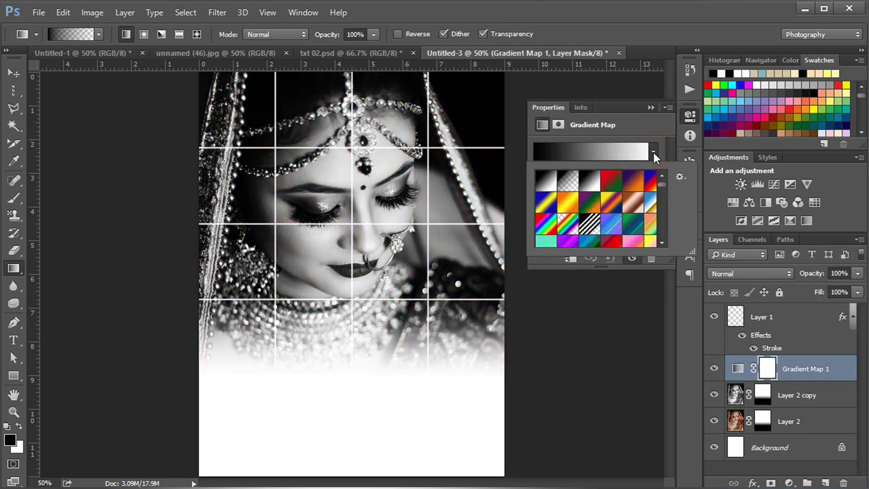
{"action": "left_click_drag", "start_coordinate": [664, 184], "coordinate": [665, 237]}
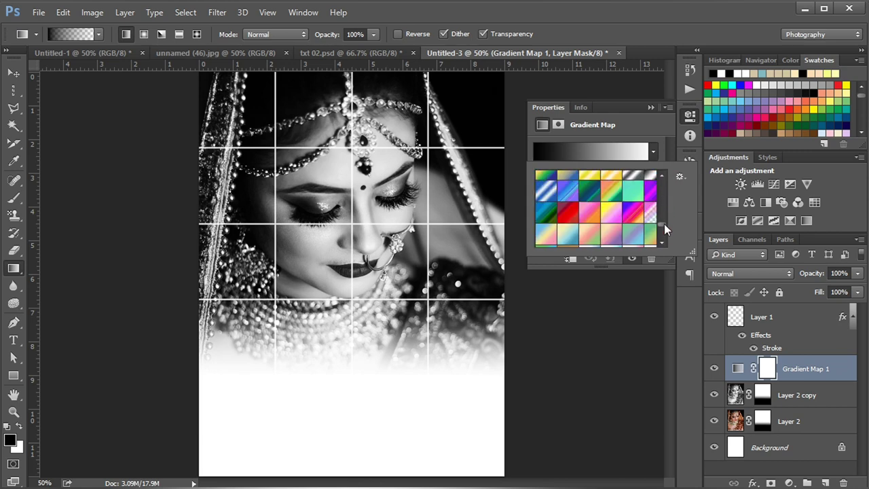
{"action": "left_click", "coordinate": [659, 172]}
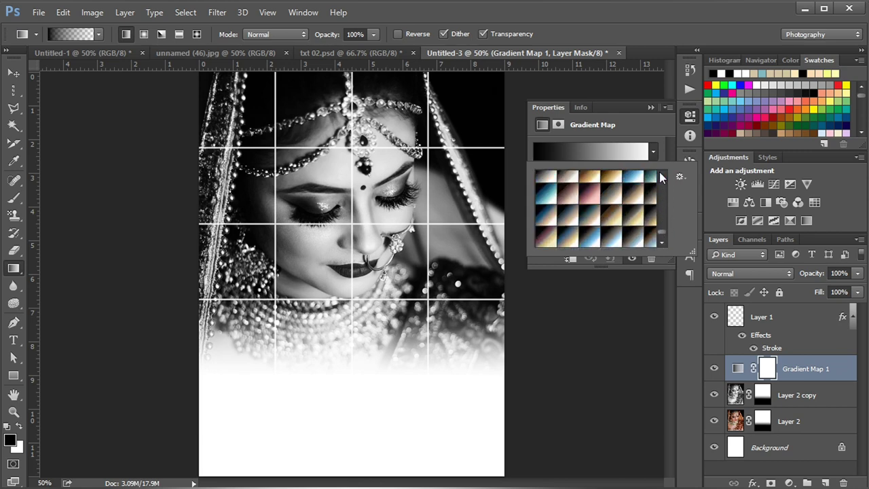
{"action": "left_click", "coordinate": [681, 178]}
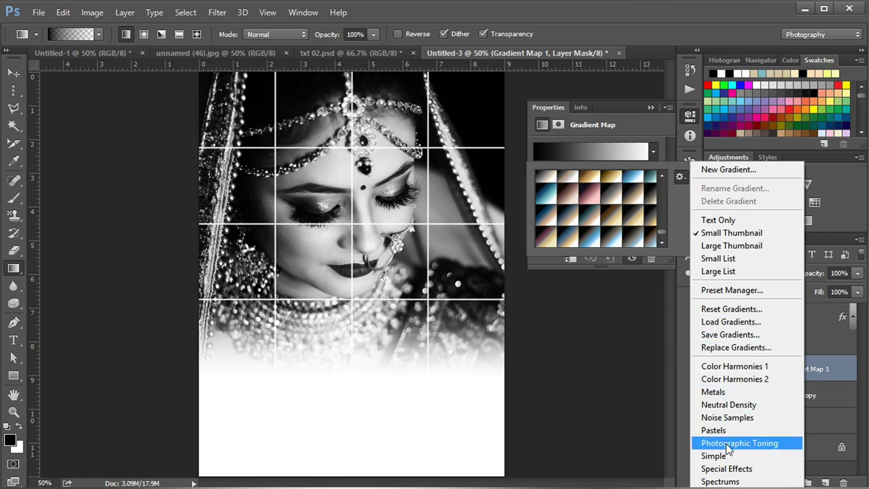
{"action": "left_click", "coordinate": [654, 219]}
{"action": "left_click", "coordinate": [631, 223]}
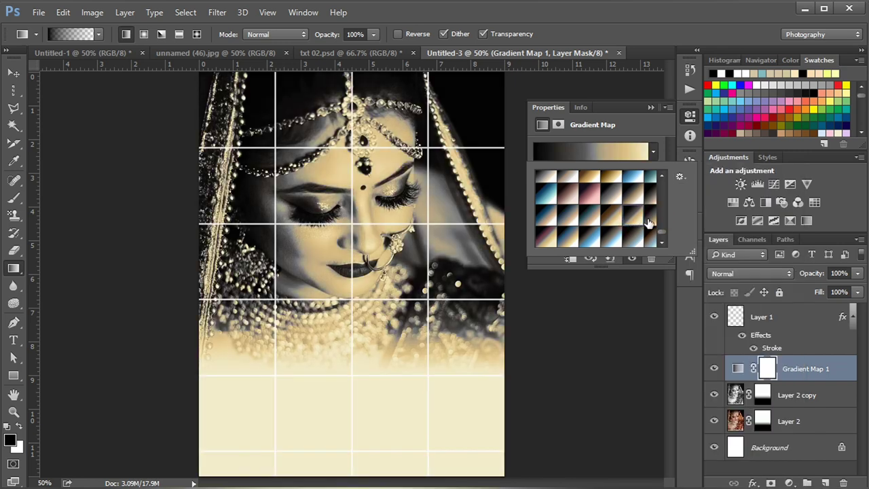
{"action": "left_click", "coordinate": [650, 222]}
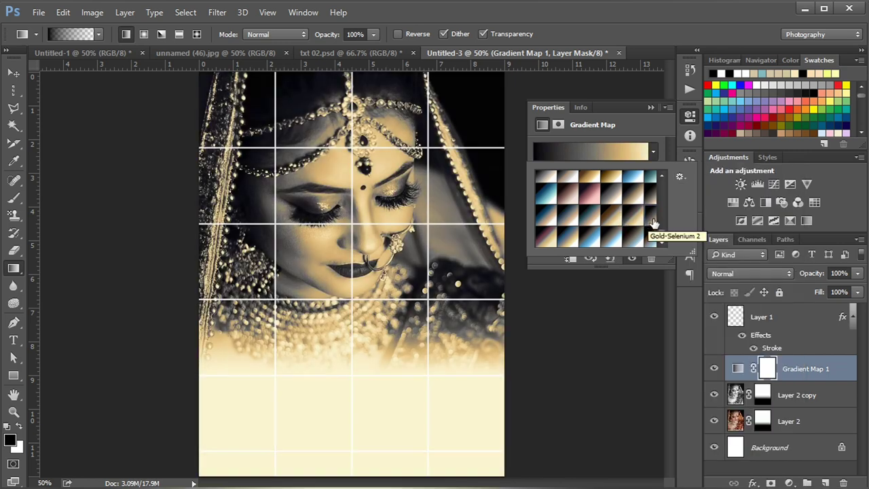
{"action": "left_click", "coordinate": [649, 106]}
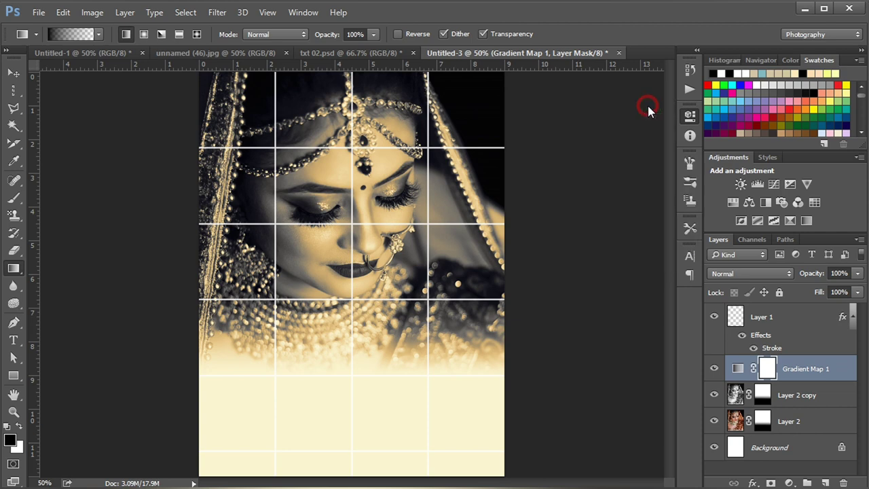
- Blend the Gradient Map layer in Soft Light at 25% opacity
{"action": "left_click", "coordinate": [756, 274]}
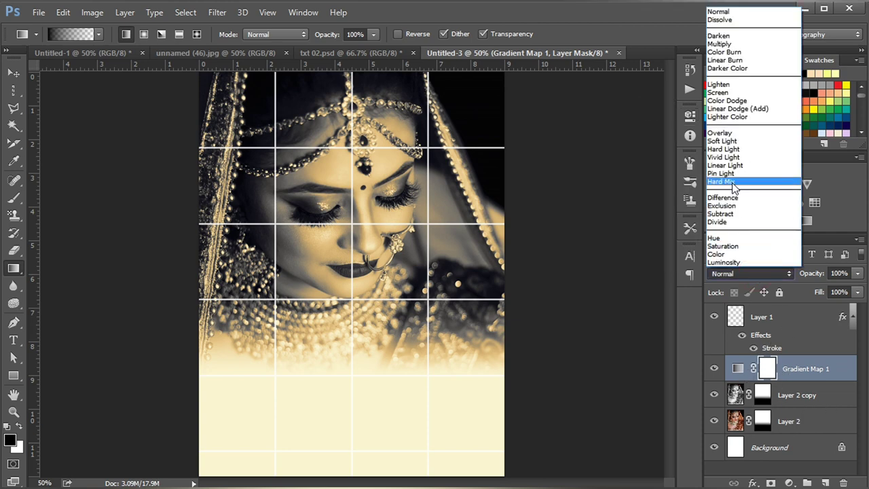
{"action": "left_click", "coordinate": [722, 141]}
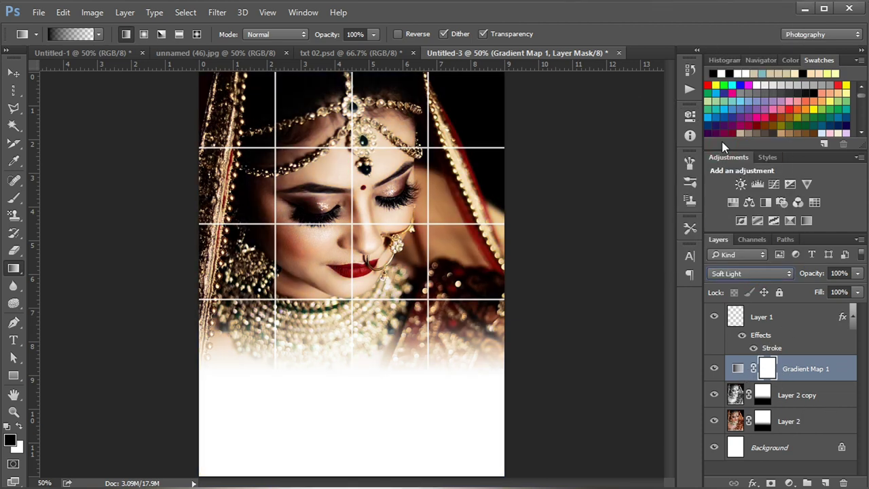
{"action": "left_click", "coordinate": [841, 273]}
{"action": "type", "text": "25"}
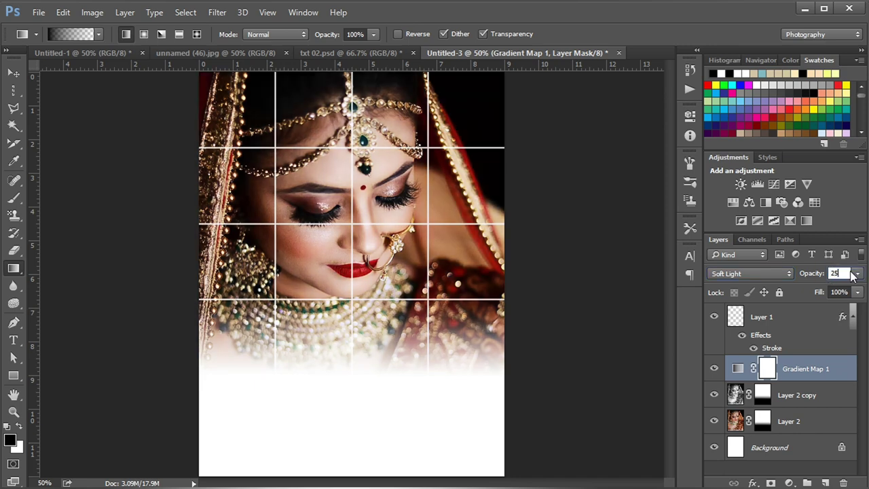
{"action": "key", "text": "Return"}
- Magic Wand-select the top-left, right-middle and lower-left cells on Layer 1, then add Layer 3
{"action": "left_click", "coordinate": [740, 318]}
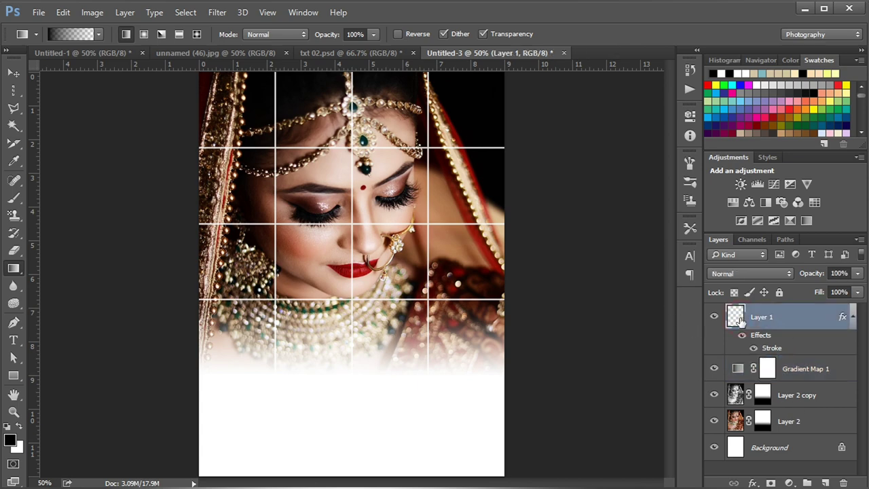
{"action": "left_click", "coordinate": [13, 125]}
{"action": "left_click", "coordinate": [64, 139]}
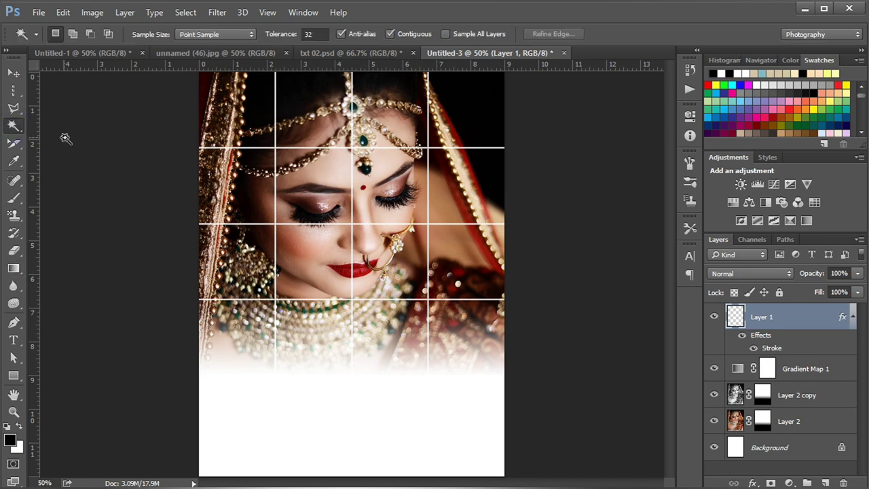
{"action": "left_click", "coordinate": [243, 119]}
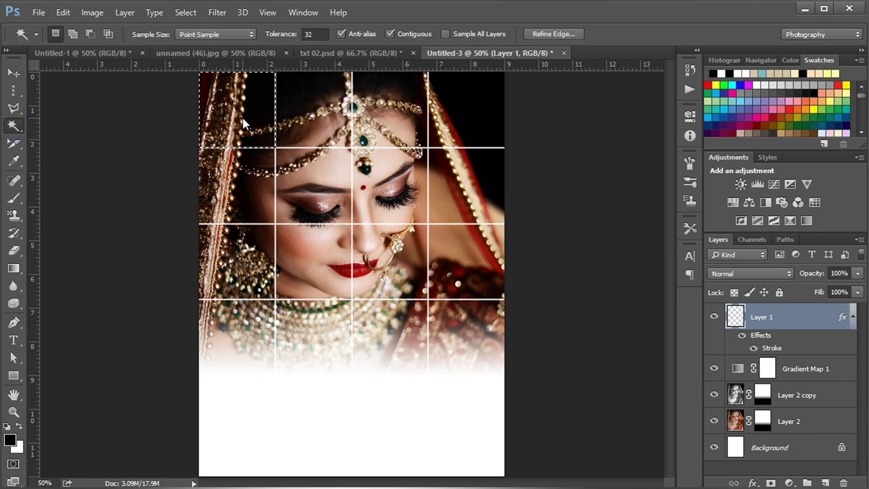
{"action": "left_click", "coordinate": [484, 249]}
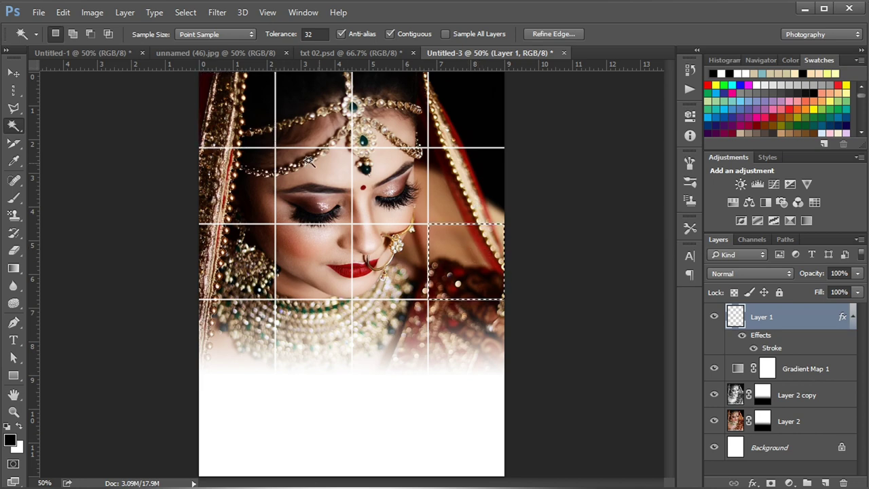
{"action": "left_click", "coordinate": [251, 118], "text": "shift"}
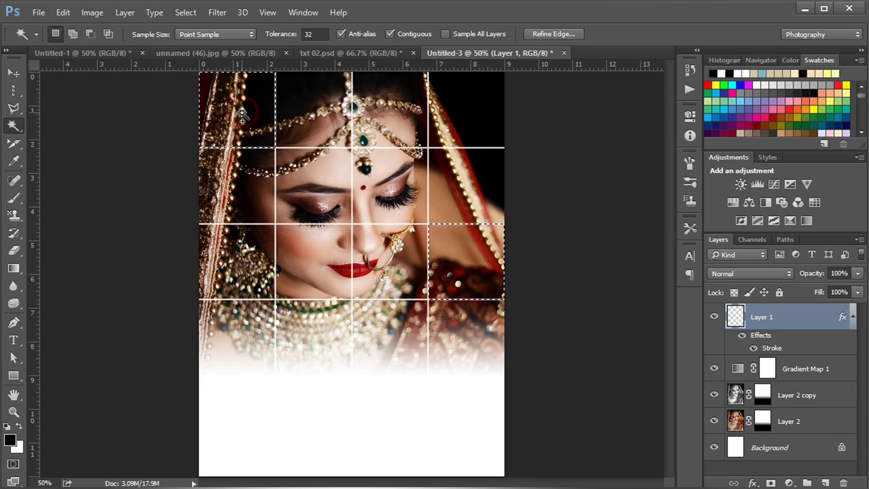
{"action": "left_click", "coordinate": [242, 333], "text": "shift"}
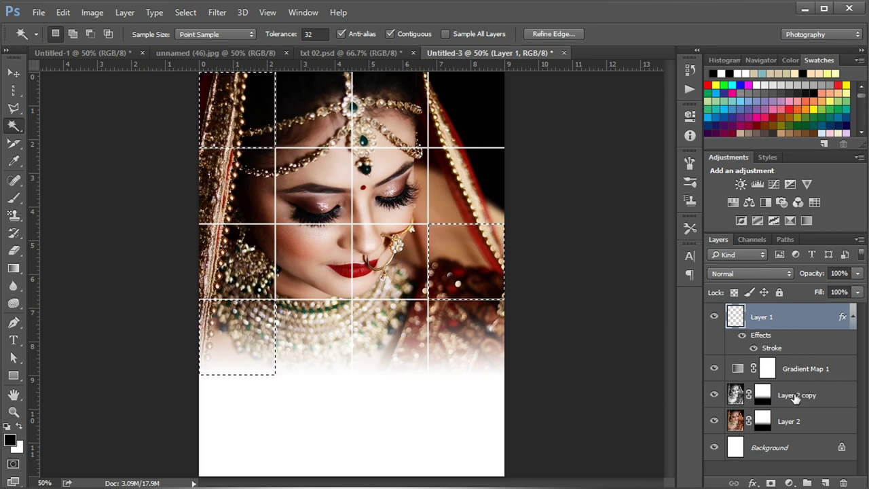
{"action": "left_click", "coordinate": [826, 483]}
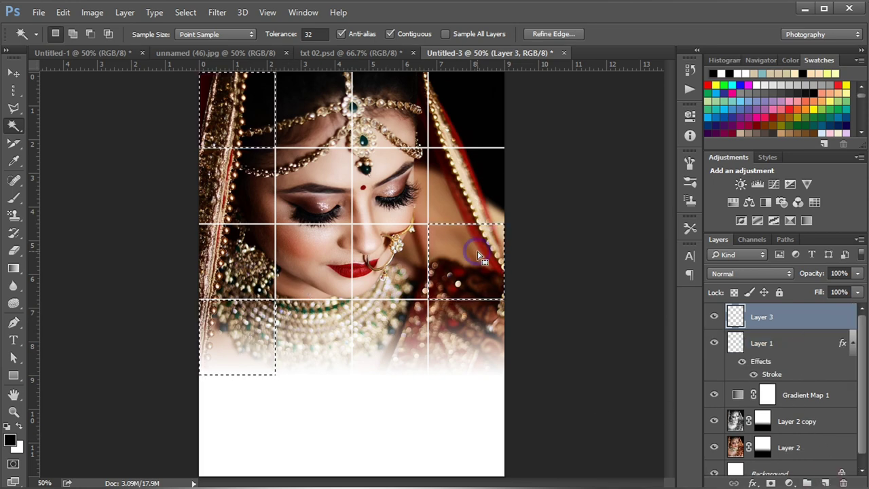
- Fill the three selected cells with White on Layer 3, then deselect
{"action": "right_click", "coordinate": [479, 180]}
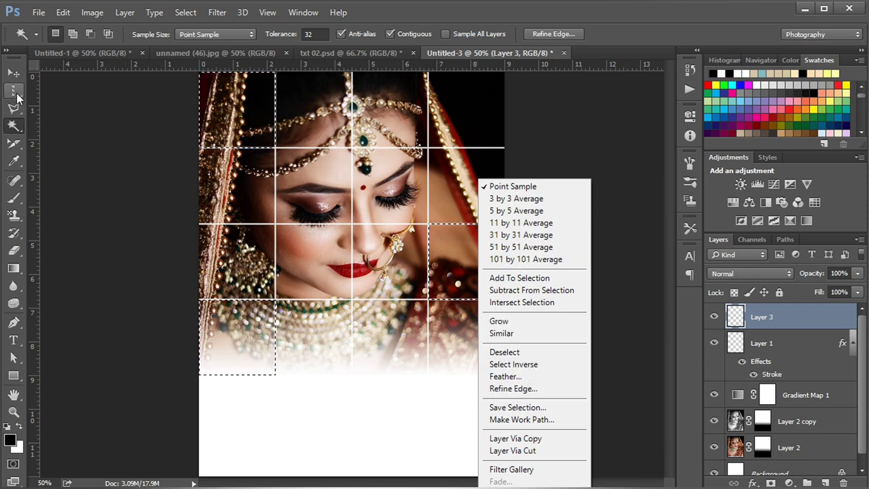
{"action": "left_click", "coordinate": [17, 93]}
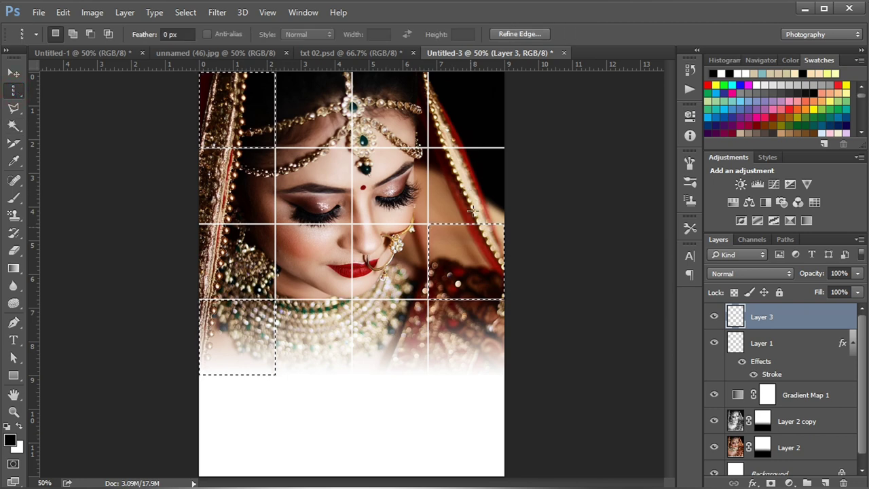
{"action": "right_click", "coordinate": [463, 253]}
{"action": "left_click", "coordinate": [476, 169]}
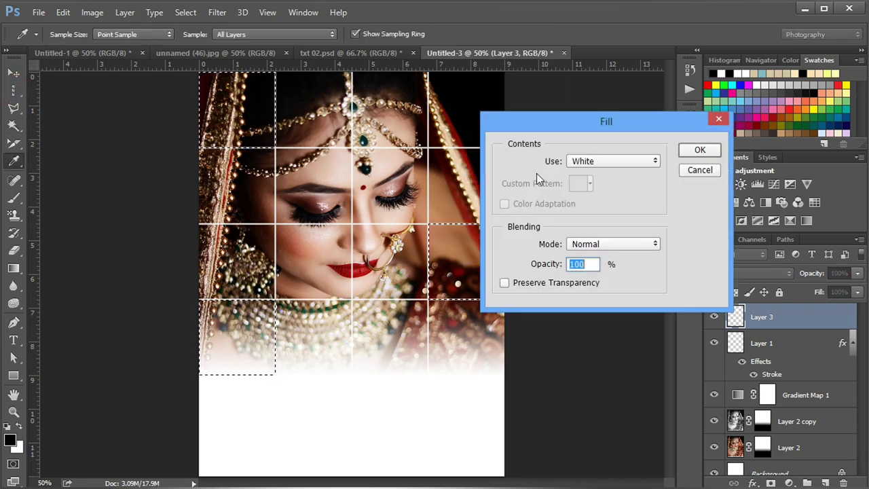
{"action": "left_click", "coordinate": [699, 150]}
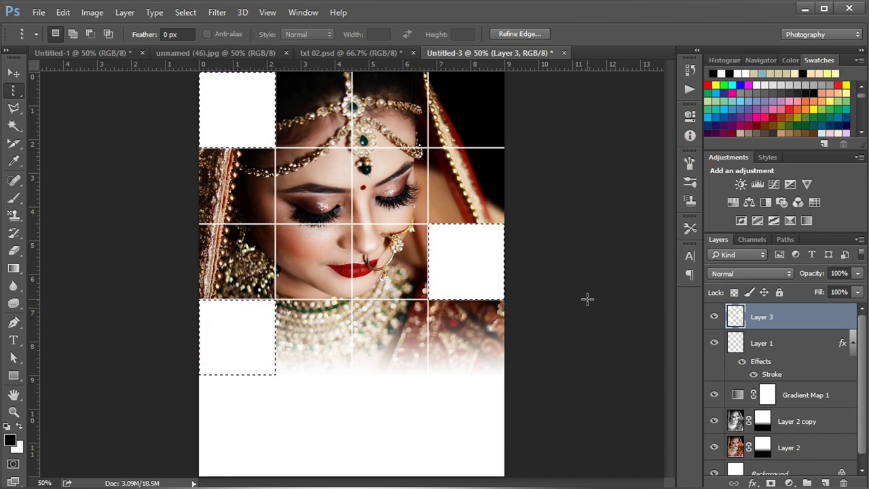
{"action": "right_click", "coordinate": [476, 243]}
{"action": "left_click", "coordinate": [511, 248]}
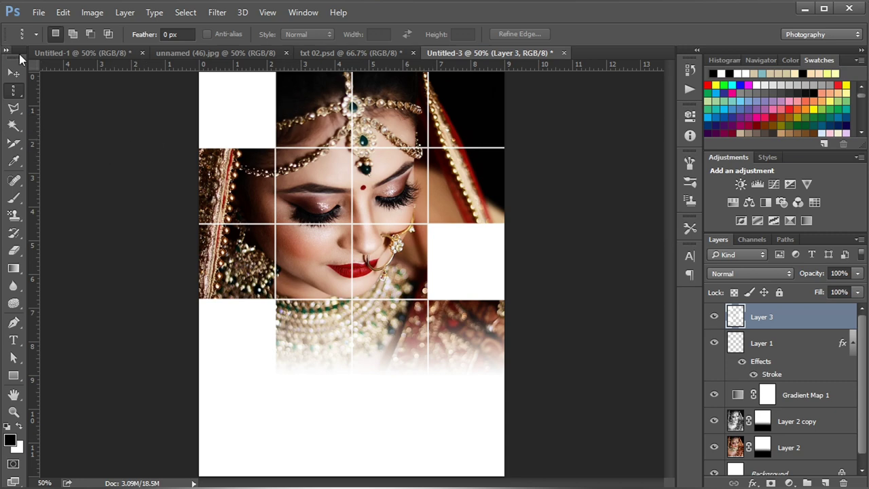
- Magic Wand-select the top-centre, central and lower central photo tiles on the grid layer
{"action": "left_click", "coordinate": [14, 125]}
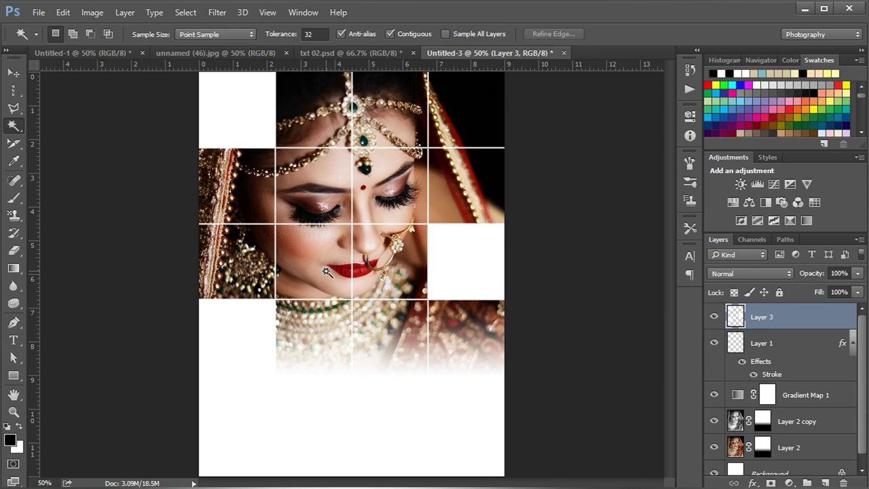
{"action": "left_click", "coordinate": [333, 135]}
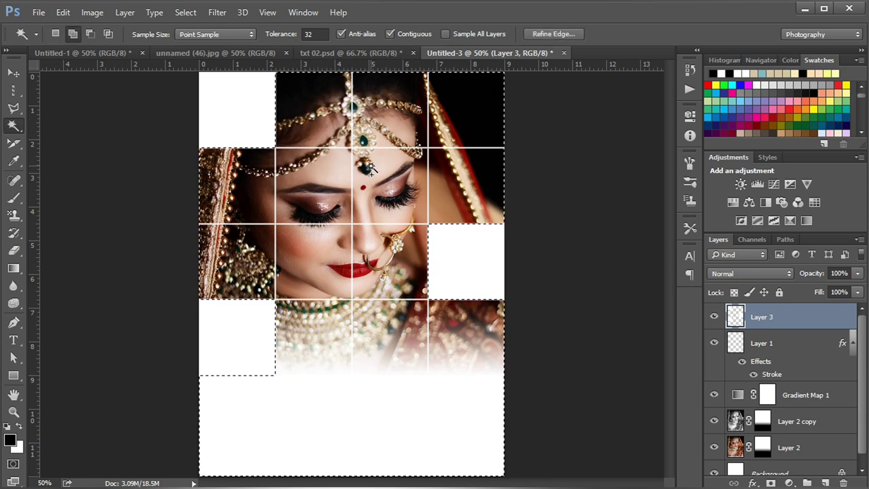
{"action": "key", "text": "ctrl+d"}
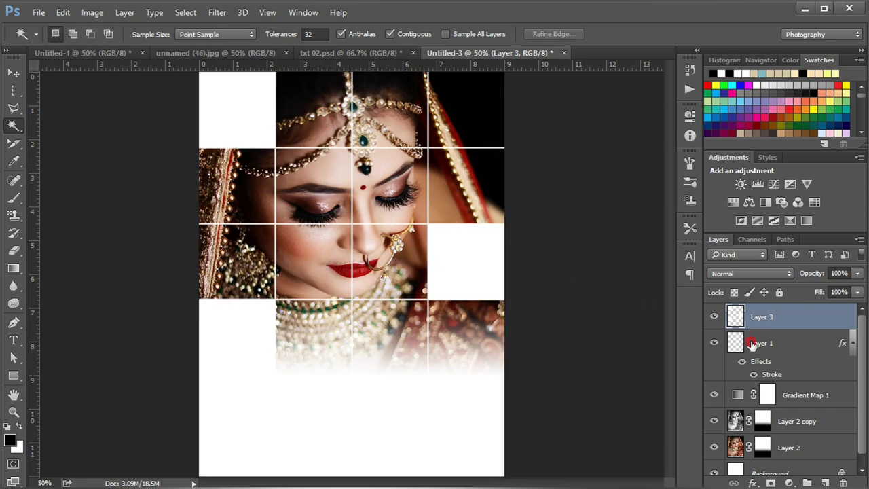
{"action": "left_click", "coordinate": [752, 345]}
{"action": "left_click", "coordinate": [324, 121]}
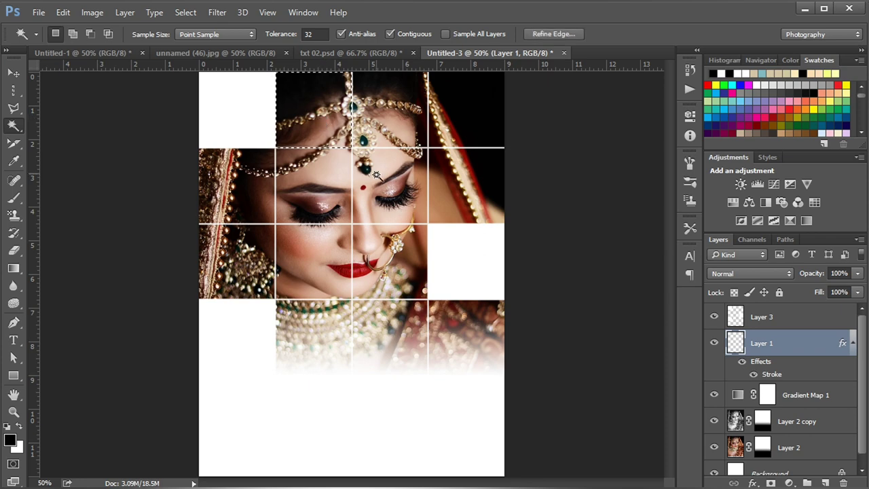
{"action": "left_click", "coordinate": [375, 175], "text": "shift"}
{"action": "left_click", "coordinate": [319, 190], "text": "shift"}
{"action": "left_click", "coordinate": [311, 270], "text": "shift"}
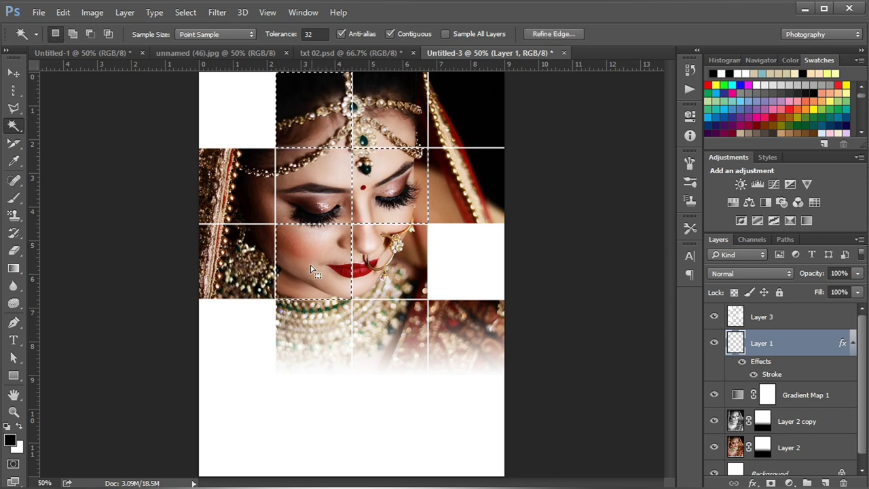
- Add a black-to-white Gradient Map adjustment layer masked to the selected tiles
{"action": "left_click", "coordinate": [788, 396]}
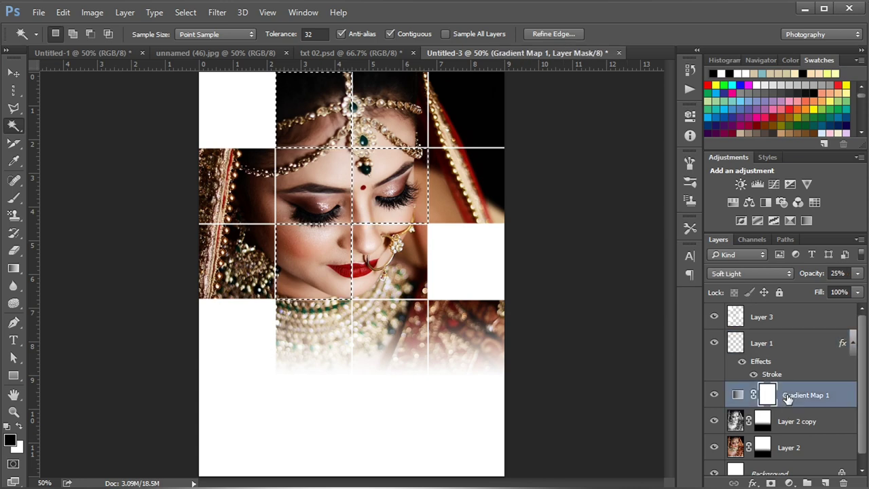
{"action": "left_click", "coordinate": [788, 482]}
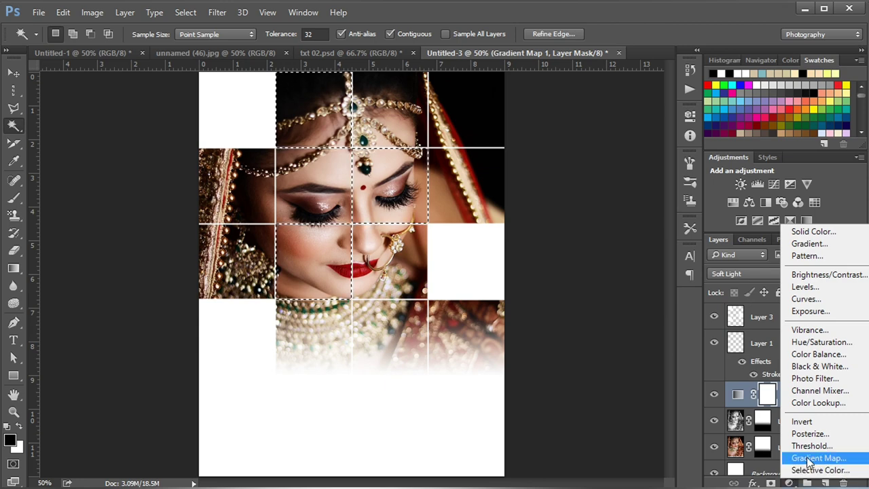
{"action": "left_click", "coordinate": [809, 459]}
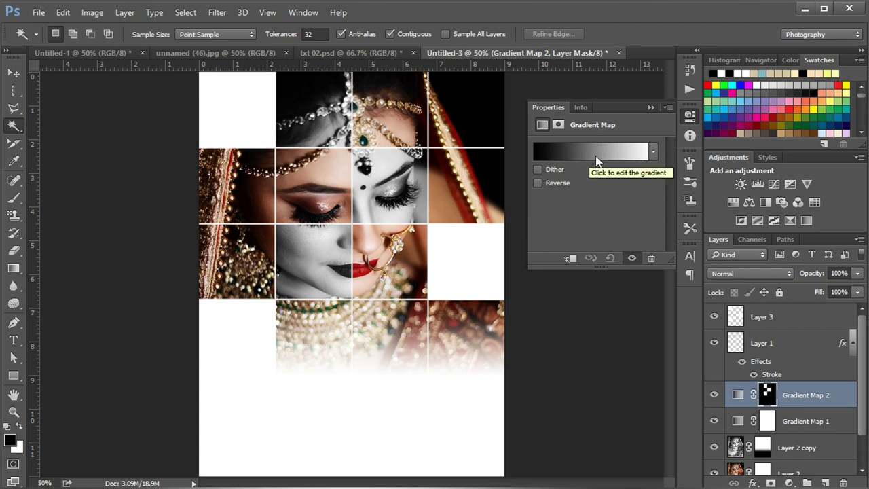
{"action": "left_click", "coordinate": [652, 153]}
{"action": "left_click", "coordinate": [652, 154]}
{"action": "left_click", "coordinate": [651, 107]}
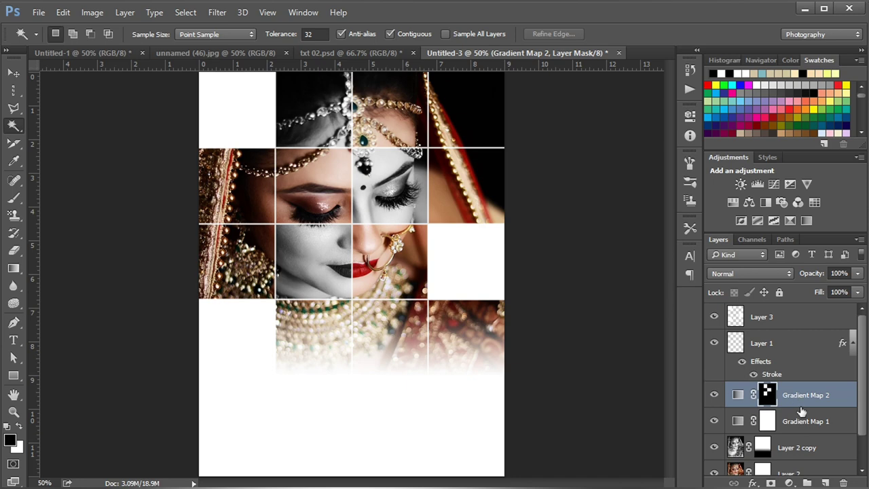
- Drag The Other Bride title and tagline from txt 02.psd to below the photo
{"action": "left_click", "coordinate": [776, 322]}
{"action": "left_click", "coordinate": [353, 53]}
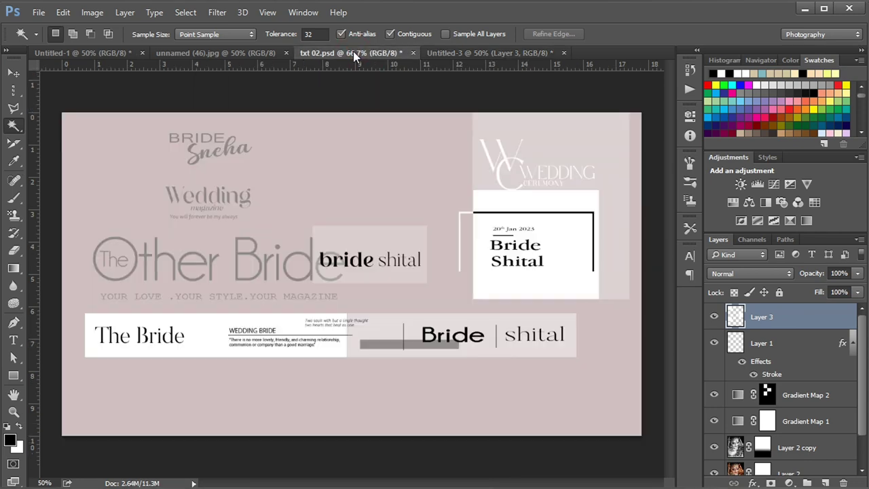
{"action": "left_click", "coordinate": [12, 75]}
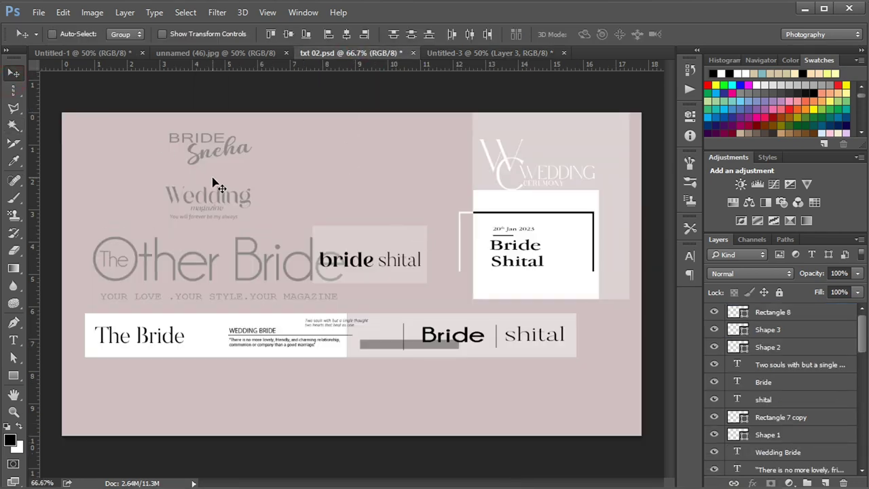
{"action": "left_click", "coordinate": [182, 274], "text": "ctrl"}
{"action": "left_click_drag", "start_coordinate": [182, 274], "coordinate": [452, 53]}
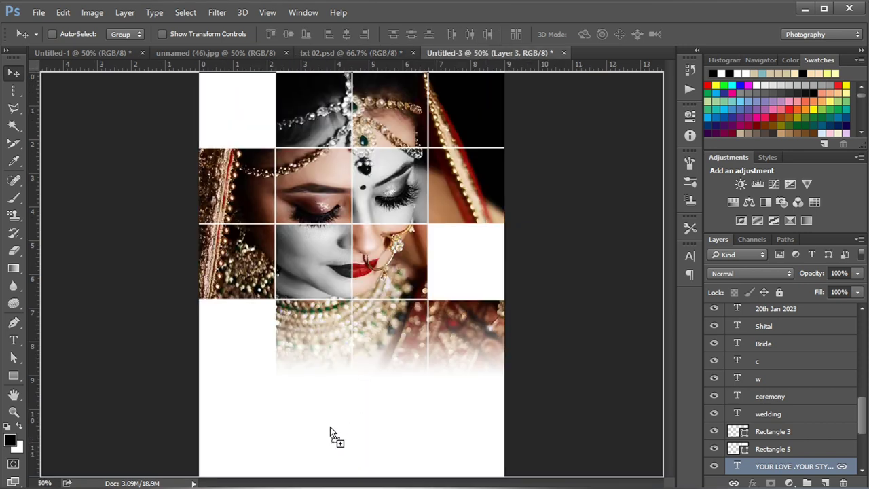
{"action": "mouse_move", "coordinate": [452, 53]}
{"action": "left_mouse_down"}
{"action": "mouse_move", "coordinate": [338, 425]}
{"action": "mouse_move", "coordinate": [323, 424]}
{"action": "left_mouse_up"}
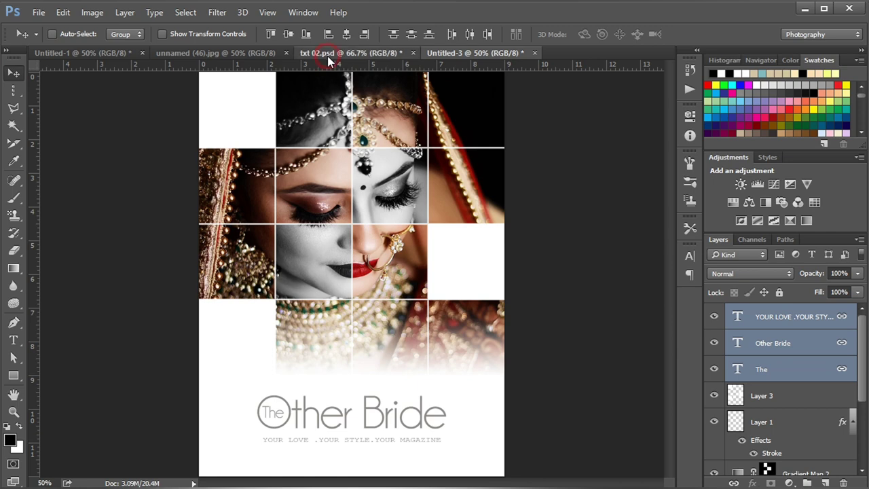
- Bring the Wedding magazine text block from txt 02.psd into the right white cell
{"action": "left_click", "coordinate": [333, 53]}
{"action": "mouse_move", "coordinate": [218, 197]}
{"action": "left_mouse_down"}
{"action": "mouse_move", "coordinate": [224, 63]}
{"action": "mouse_move", "coordinate": [422, 202]}
{"action": "left_mouse_up"}
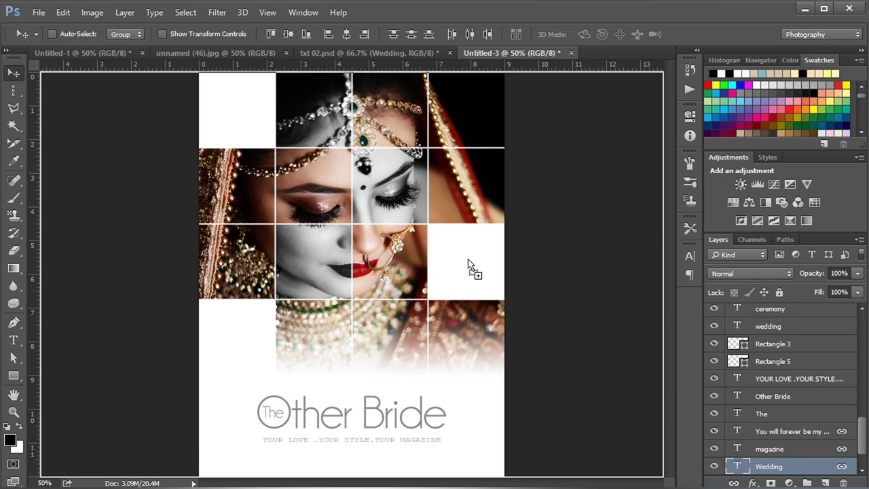
{"action": "left_click_drag", "start_coordinate": [468, 259], "coordinate": [470, 262]}
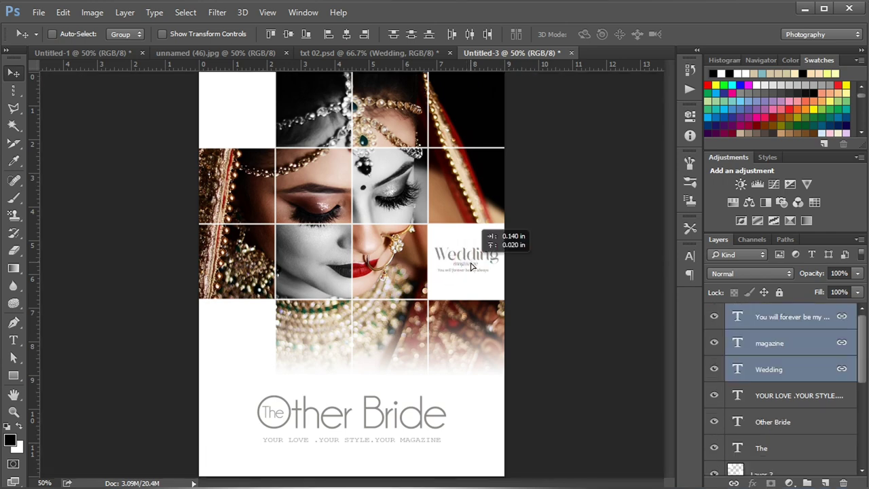
- Drag the BRIDE lettering from txt 02.psd into the top-left white cell, nudged slightly left
{"action": "left_click", "coordinate": [358, 52]}
{"action": "left_click_drag", "start_coordinate": [203, 156], "coordinate": [467, 58]}
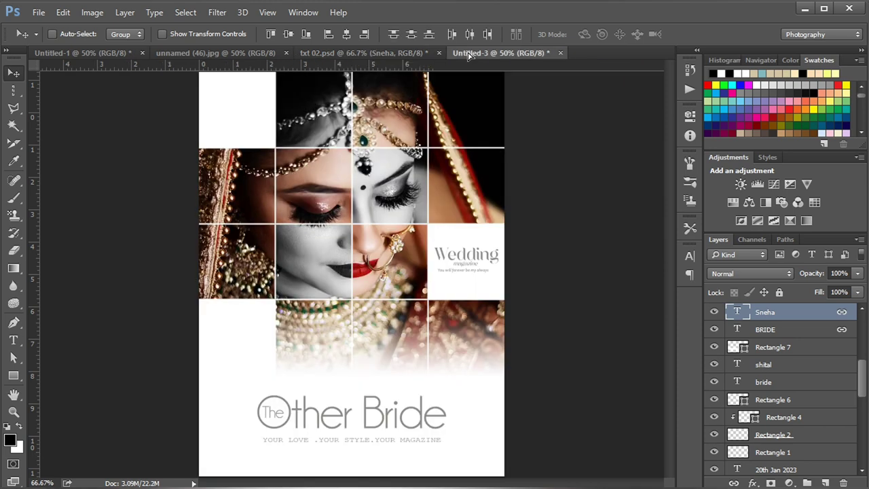
{"action": "mouse_move", "coordinate": [467, 58]}
{"action": "left_mouse_down"}
{"action": "mouse_move", "coordinate": [239, 102]}
{"action": "mouse_move", "coordinate": [241, 111]}
{"action": "left_mouse_up"}
{"action": "key", "text": "Left"}
{"action": "key", "text": "Left"}
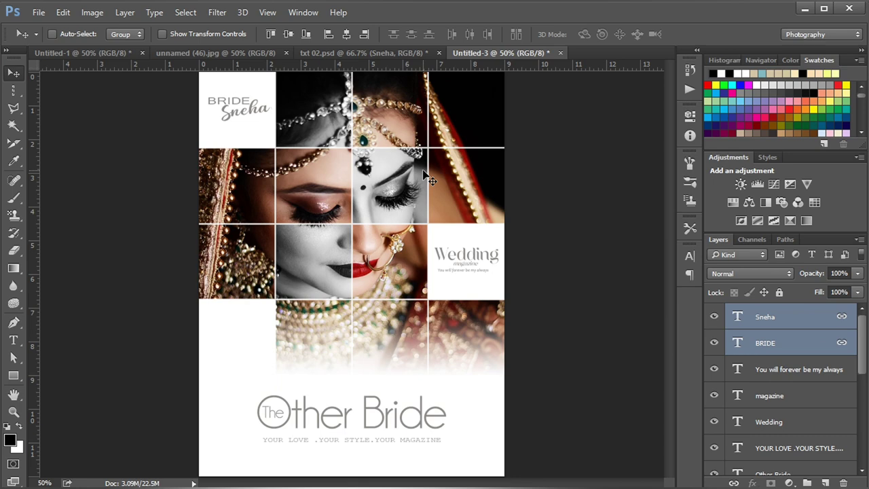
{"action": "key", "text": "Left"}
{"action": "key", "text": "Left"}
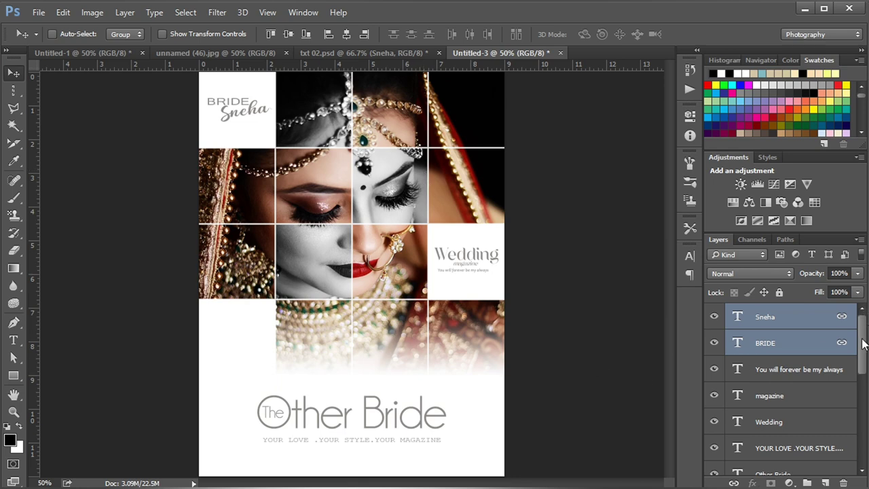
{"action": "scroll", "coordinate": [862, 344], "scroll_direction": "down", "scroll_amount": 2}
{"action": "scroll", "coordinate": [862, 345], "scroll_direction": "up", "scroll_amount": 2}
- Zoom out to 33.3% to view the whole finished cover
{"action": "key", "text": "ctrl+minus"}
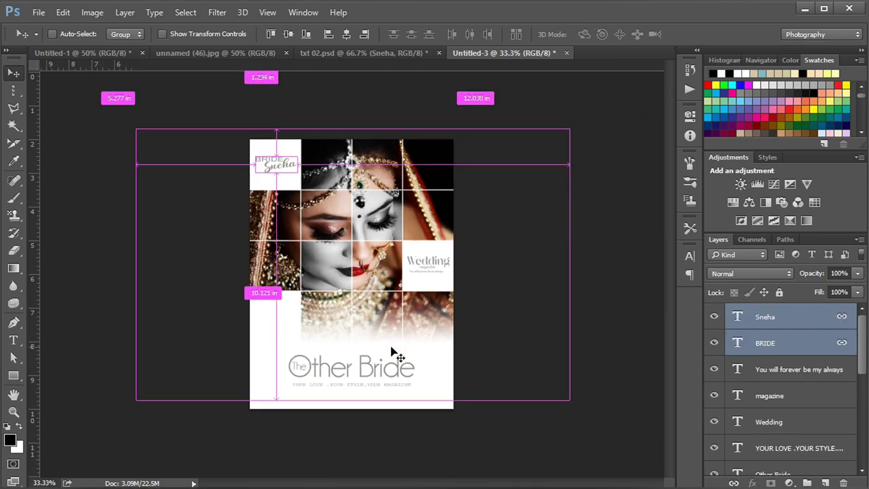